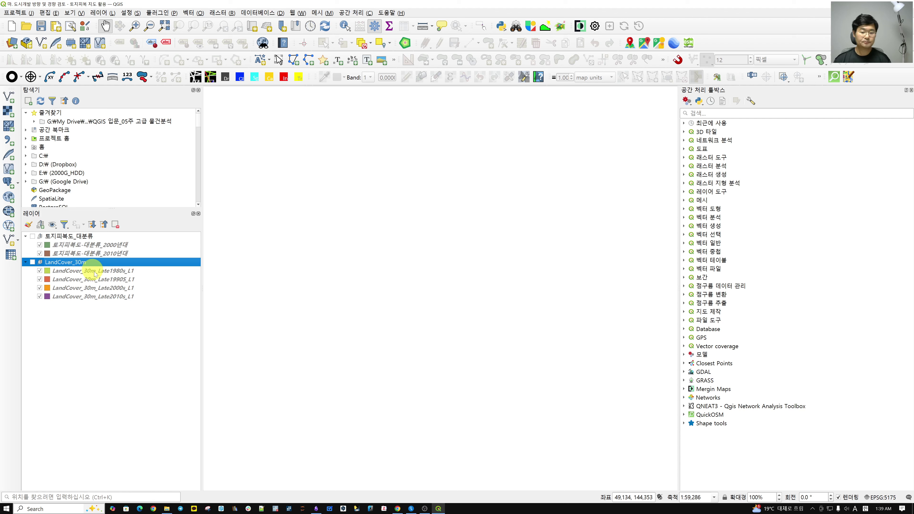
Turn on the visibility of the LandCover_30m layer group.
{"action": "mouse_move", "coordinate": [93, 274]}
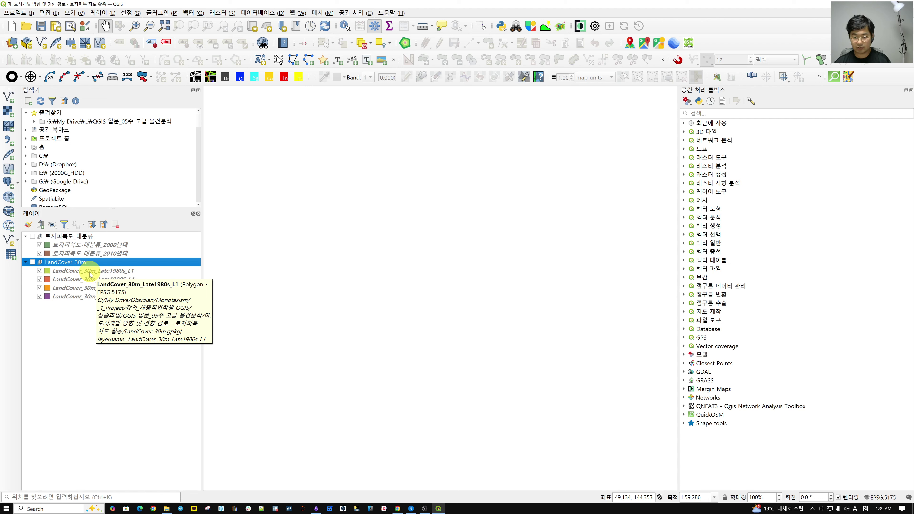
{"action": "left_click", "coordinate": [93, 273]}
{"action": "mouse_move", "coordinate": [96, 276]}
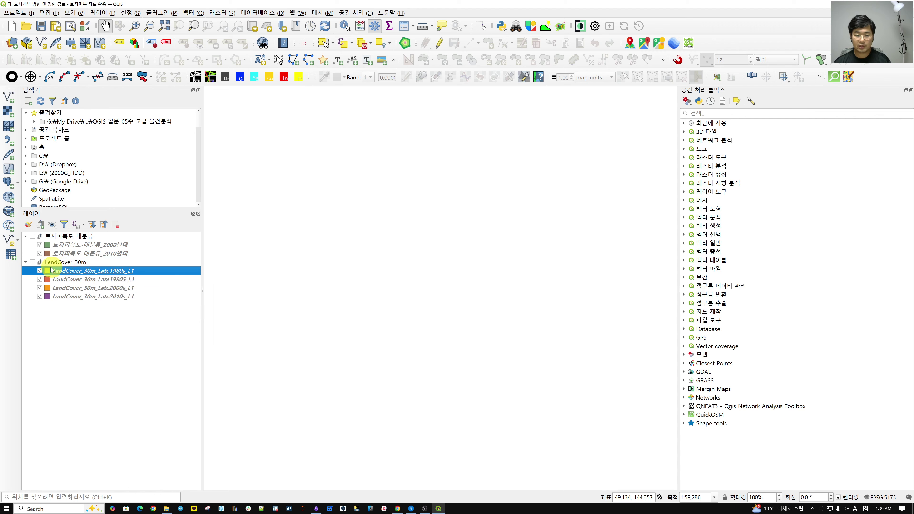
{"action": "left_click", "coordinate": [33, 262]}
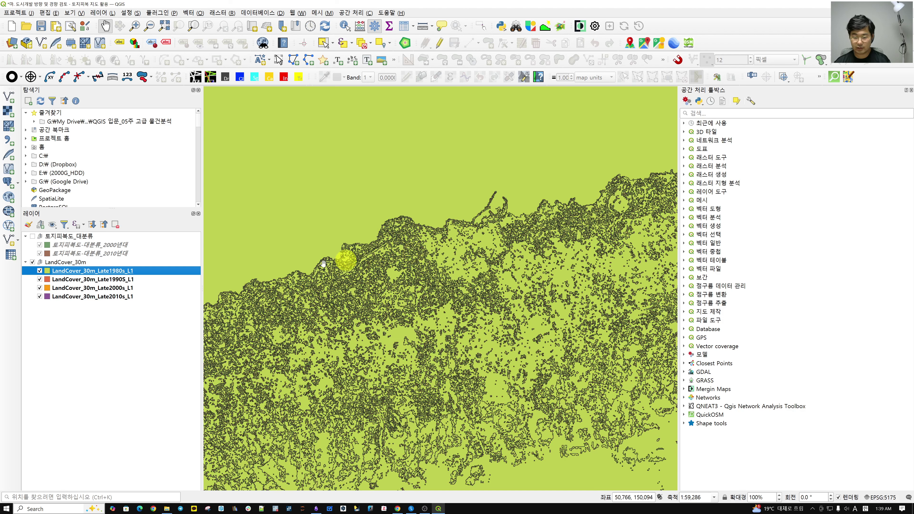
Hide the Late1990S, Late2000s and Late2010s layers in the LandCover_30m group, leaving only LandCover_30m_Late1980s_L1 shown.
{"action": "left_click", "coordinate": [109, 278]}
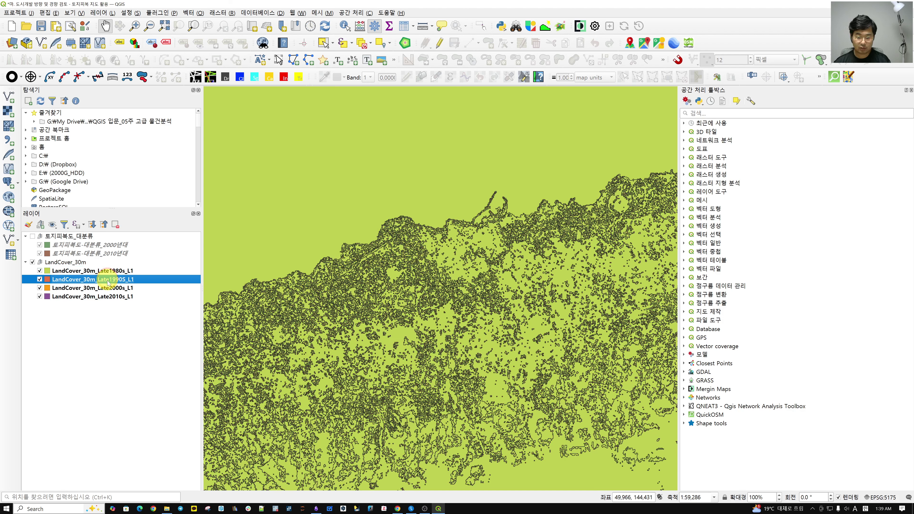
{"action": "left_click", "coordinate": [39, 279]}
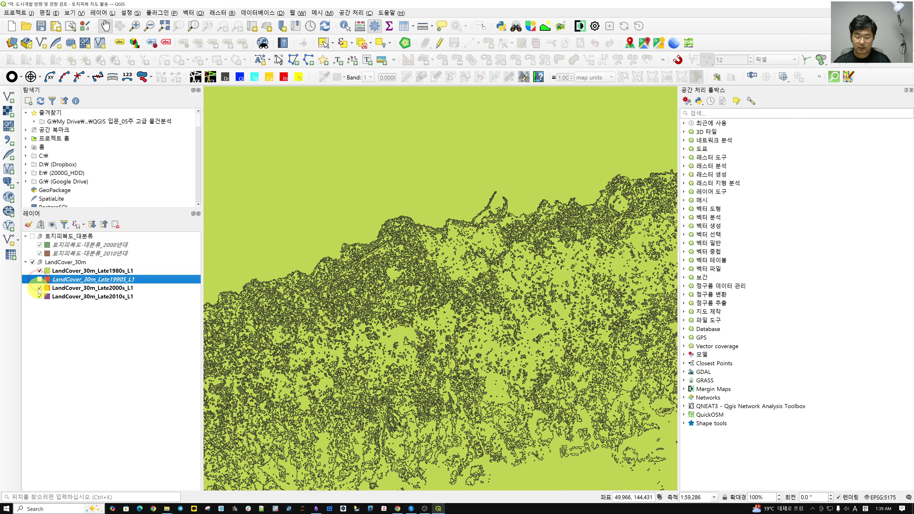
{"action": "left_click", "coordinate": [40, 287]}
{"action": "left_click", "coordinate": [39, 302]}
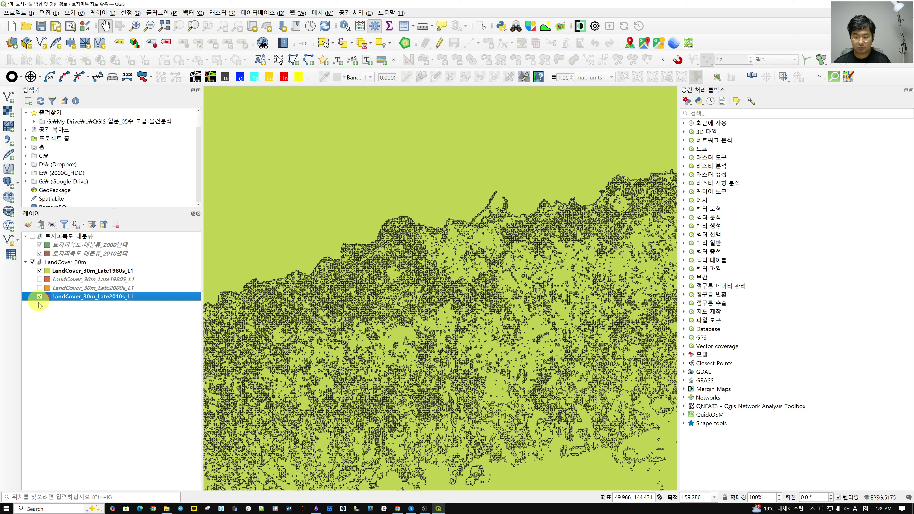
{"action": "left_click", "coordinate": [130, 271]}
{"action": "left_click", "coordinate": [132, 280]}
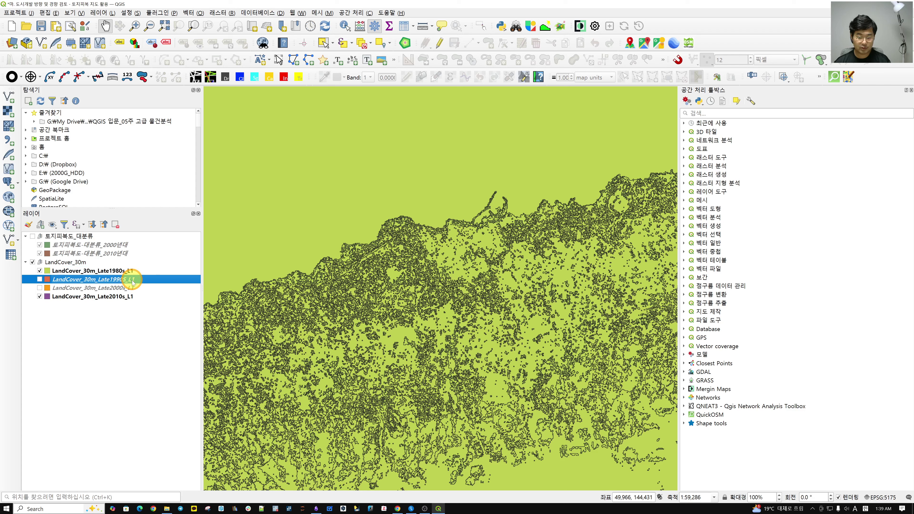
{"action": "left_click", "coordinate": [129, 288]}
{"action": "left_click", "coordinate": [129, 296]}
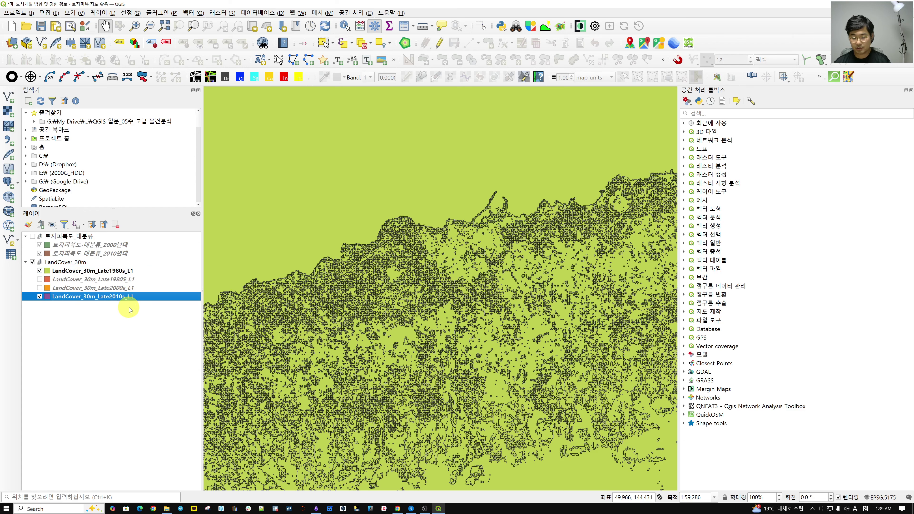
{"action": "left_click", "coordinate": [125, 313]}
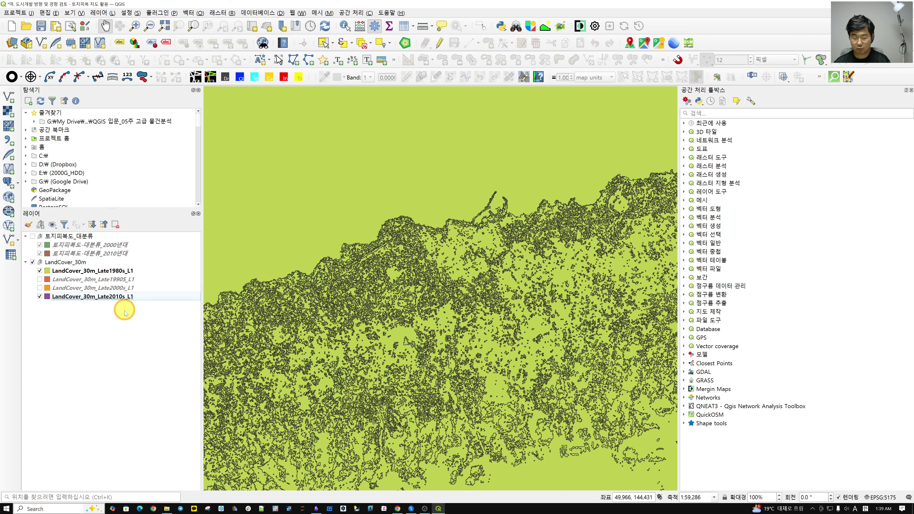
{"action": "left_click", "coordinate": [39, 296]}
Open the attribute table of the LandCover_30m_Late1980s_L1 layer.
{"action": "scroll", "coordinate": [360, 292], "scroll_direction": "down", "scroll_amount": 2}
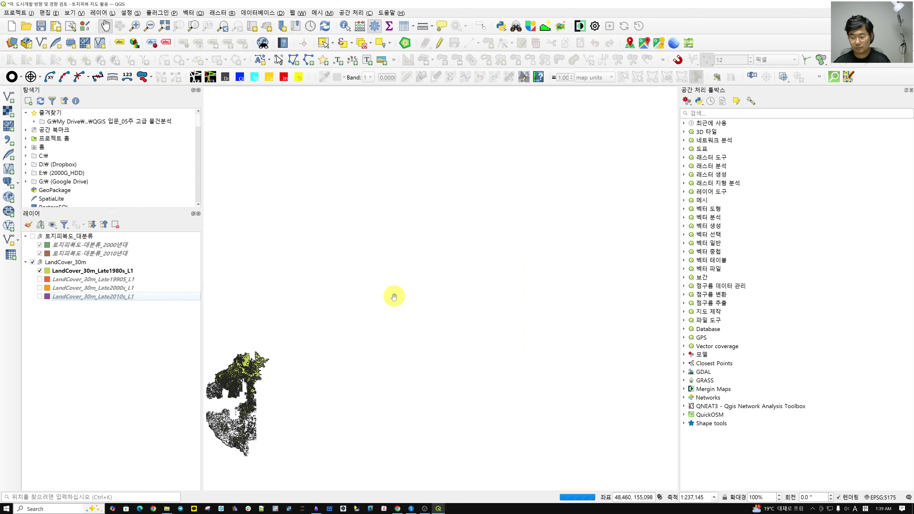
{"action": "scroll", "coordinate": [364, 334], "scroll_direction": "down", "scroll_amount": 1}
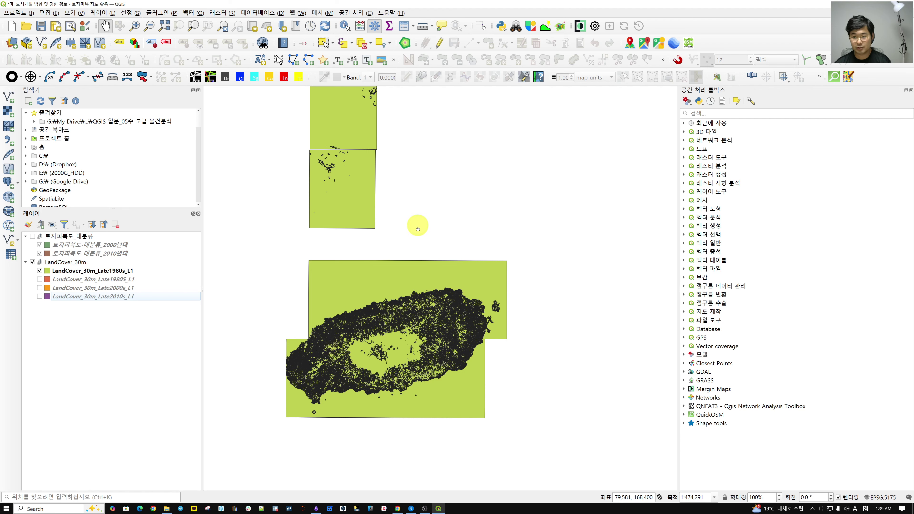
{"action": "left_click_drag", "start_coordinate": [417, 225], "coordinate": [424, 288]}
{"action": "left_click_drag", "start_coordinate": [506, 385], "coordinate": [542, 323]}
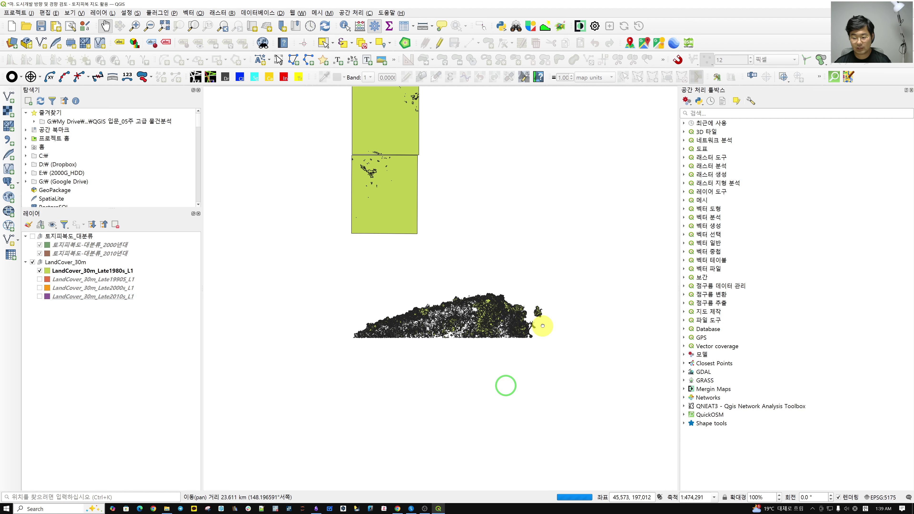
{"action": "scroll", "coordinate": [451, 319], "scroll_direction": "up", "scroll_amount": 1}
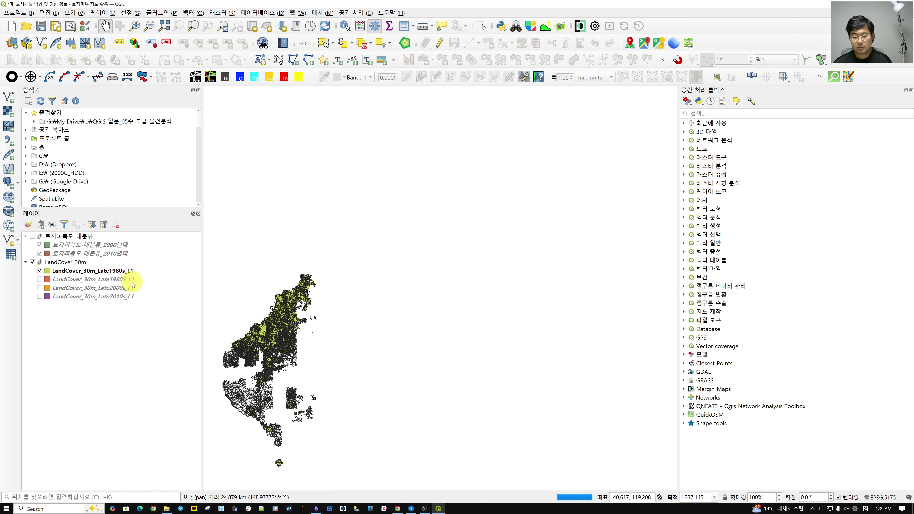
{"action": "left_click", "coordinate": [122, 272]}
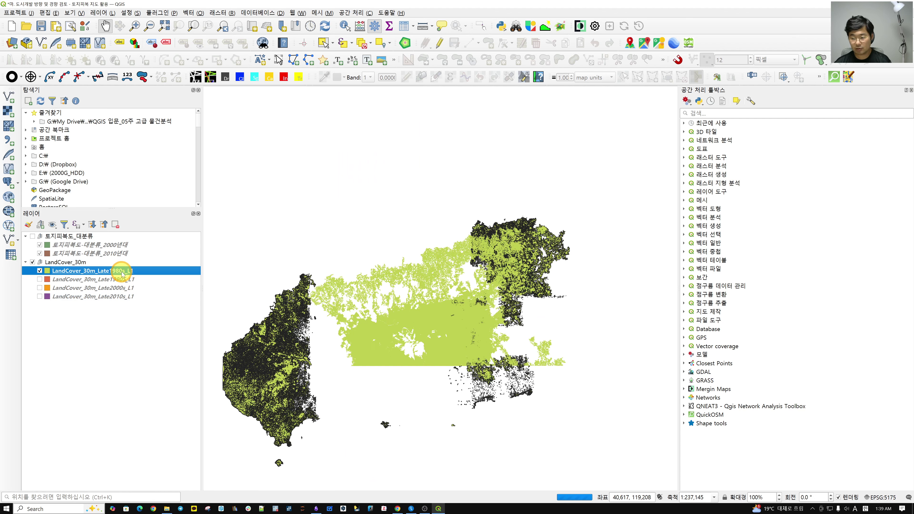
{"action": "right_click", "coordinate": [122, 272]}
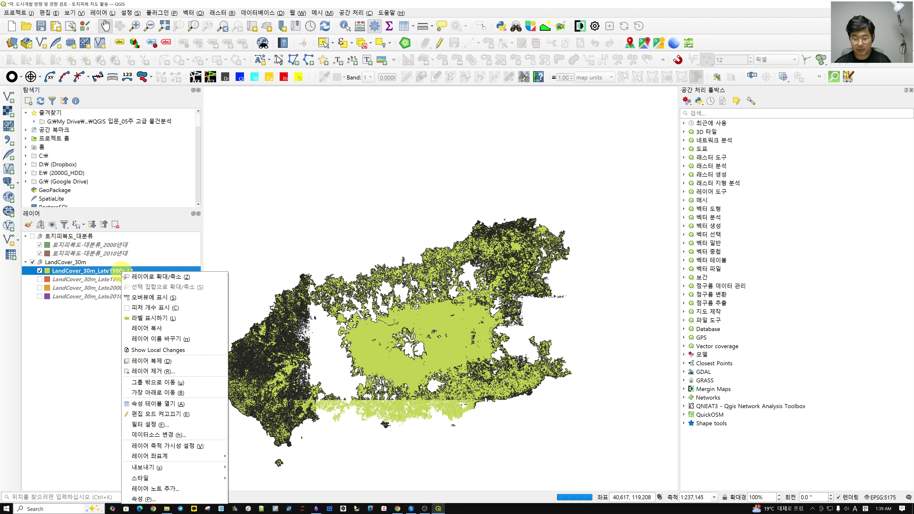
{"action": "left_click", "coordinate": [158, 404]}
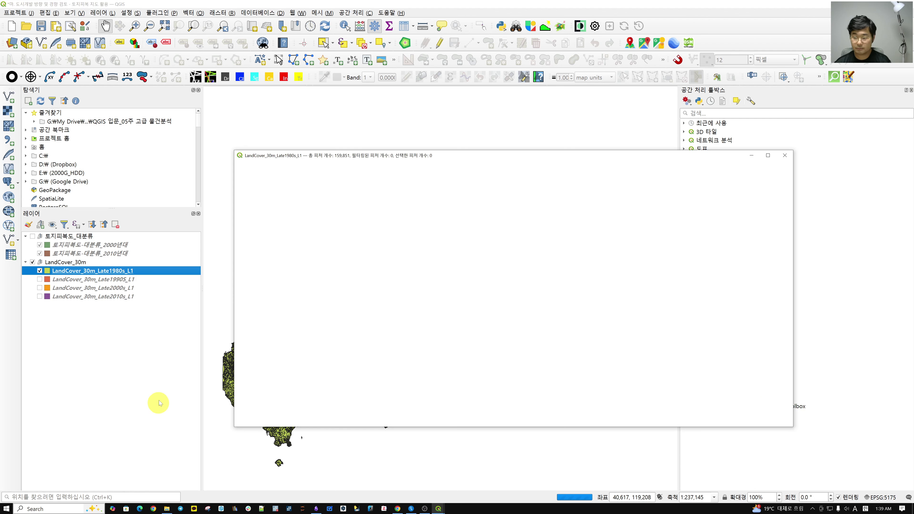
Widen the L1_NAME column to show the full class names and inspect them alongside the L1_CODE values.
{"action": "left_click", "coordinate": [303, 191]}
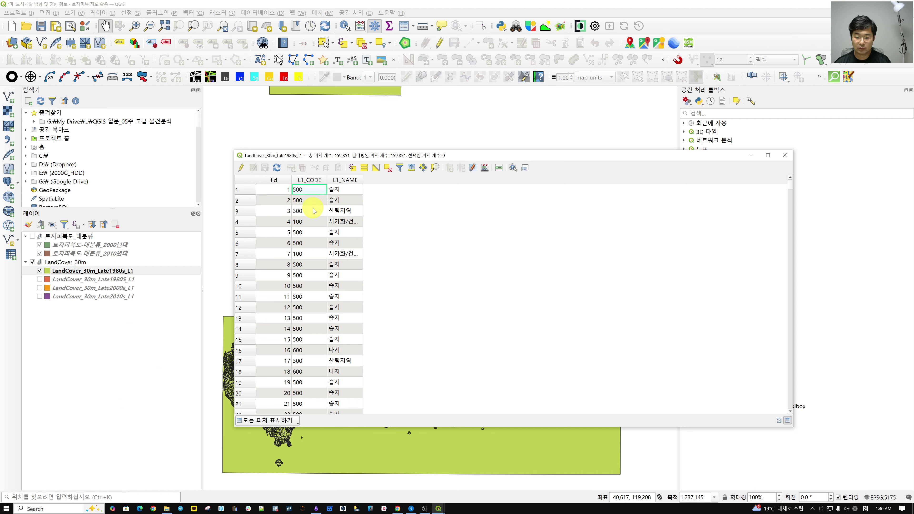
{"action": "left_click", "coordinate": [298, 262]}
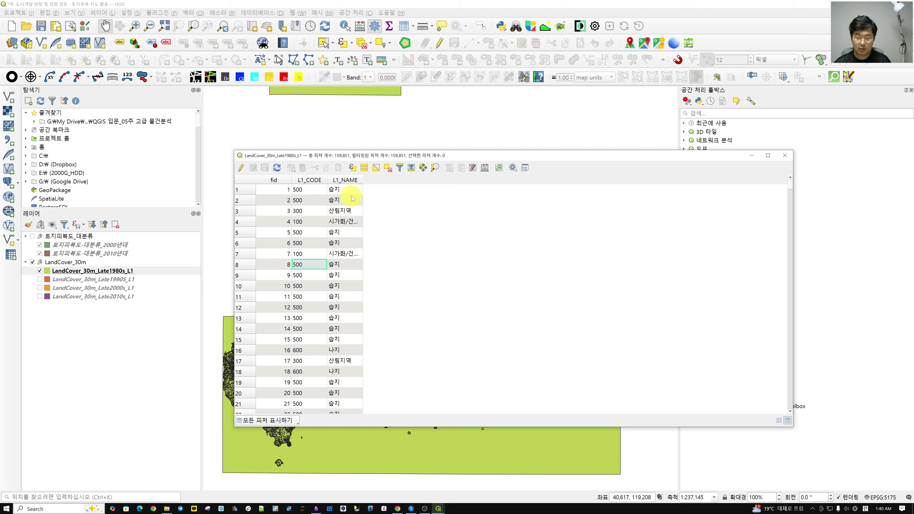
{"action": "left_click_drag", "start_coordinate": [362, 181], "coordinate": [409, 181]}
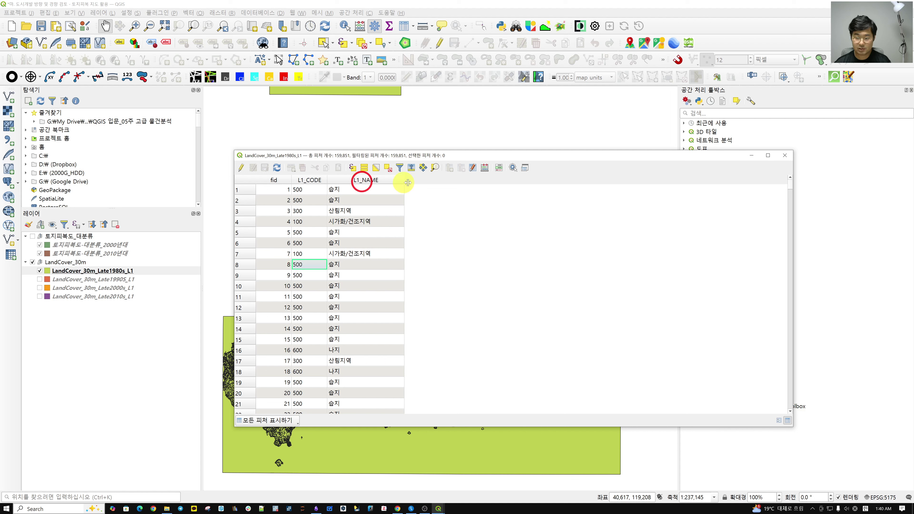
{"action": "left_click", "coordinate": [378, 223]}
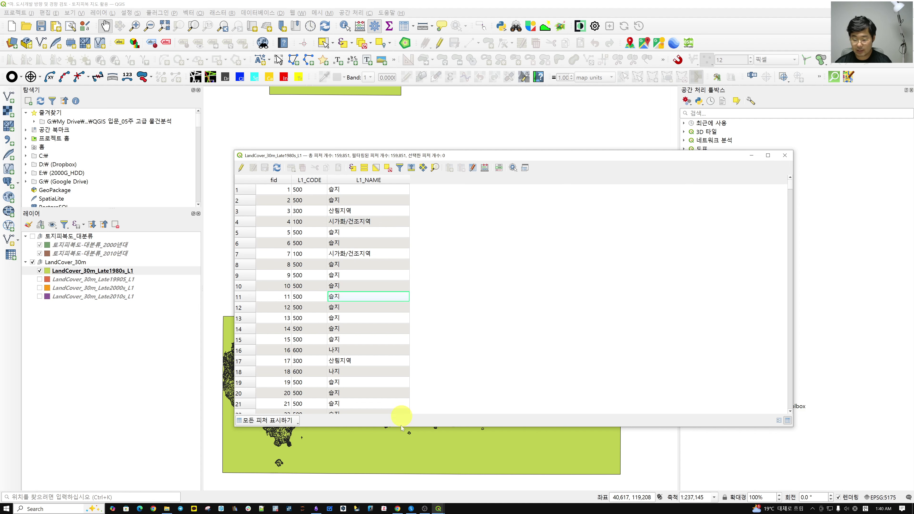
Switch to Chrome and open the 토지피복지도 범례표(LandCover Legends) spreadsheet.
{"action": "left_click", "coordinate": [397, 508]}
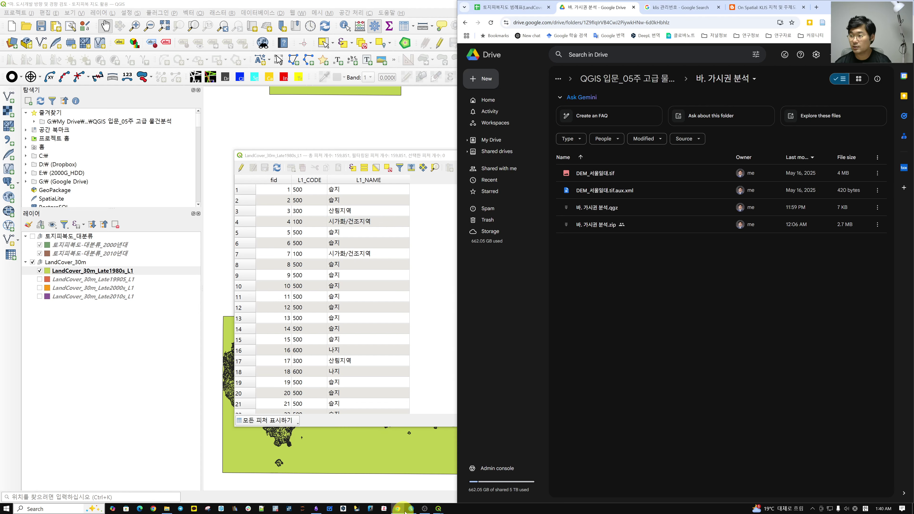
{"action": "left_click", "coordinate": [509, 12]}
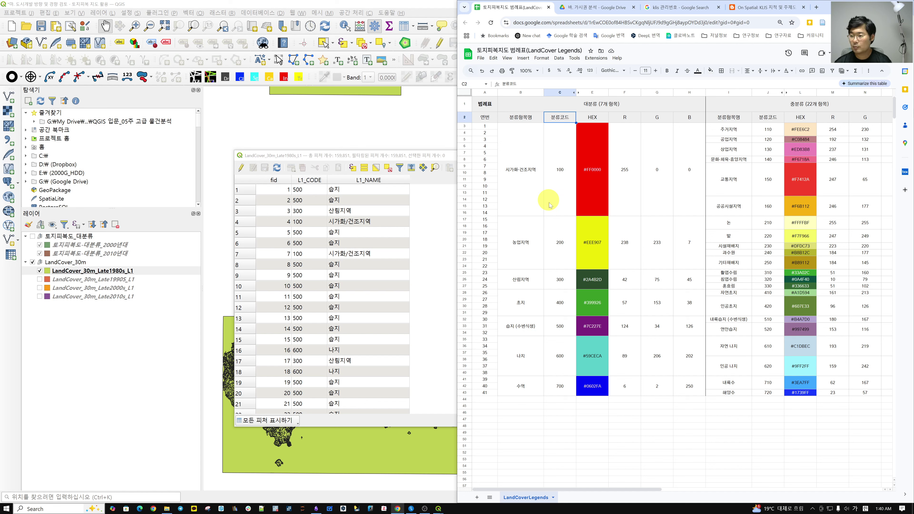
{"action": "left_click", "coordinate": [485, 105]}
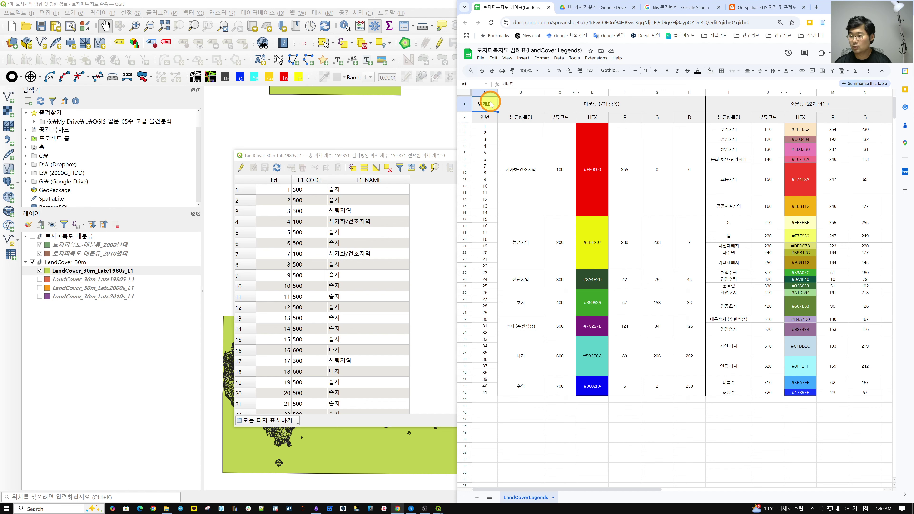
Examine the names and classification codes of the 대분류 (7개 항목) classes in the legend sheet.
{"action": "left_click", "coordinate": [587, 105]}
{"action": "key", "text": "Down"}
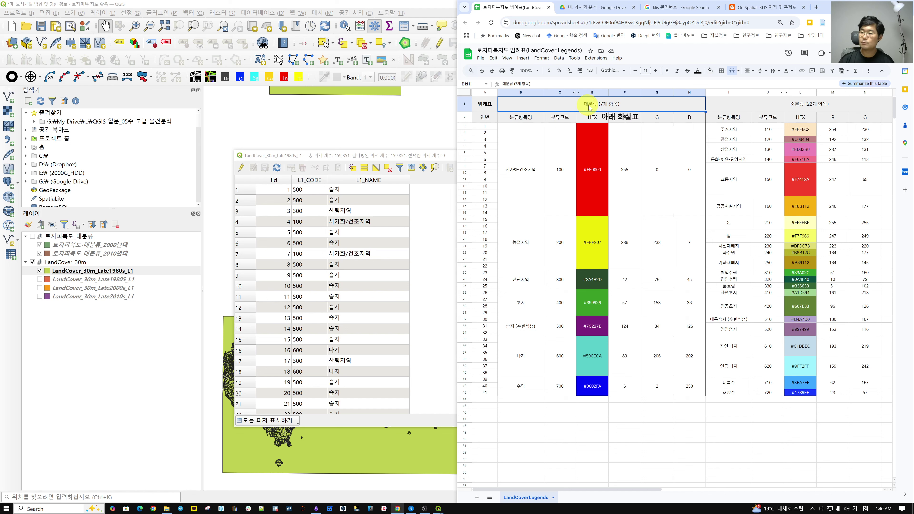
{"action": "key", "text": "Down"}
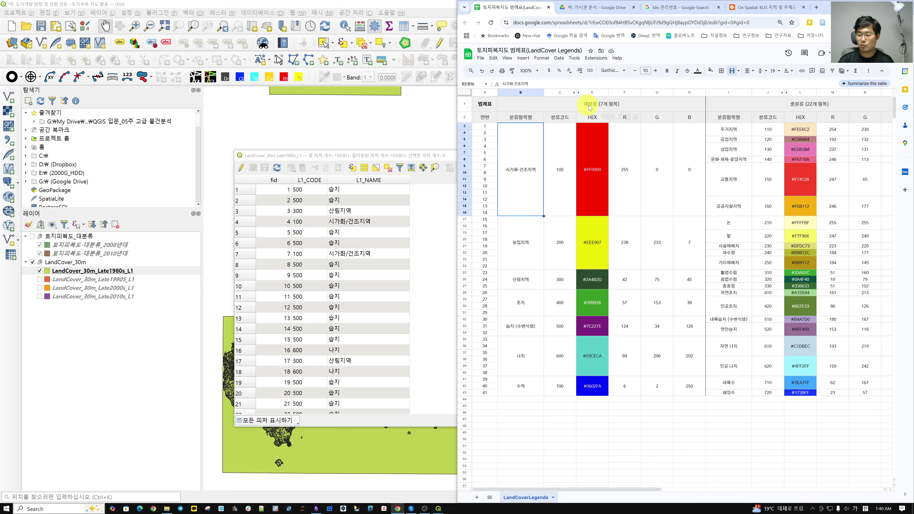
{"action": "key", "text": "Down"}
{"action": "key", "text": "Right"}
{"action": "key", "text": "Up"}
{"action": "key", "text": "Down"}
{"action": "key", "text": "Down"}
{"action": "key", "text": "Down"}
{"action": "key", "text": "Down"}
{"action": "key", "text": "Down"}
{"action": "key", "text": "Down"}
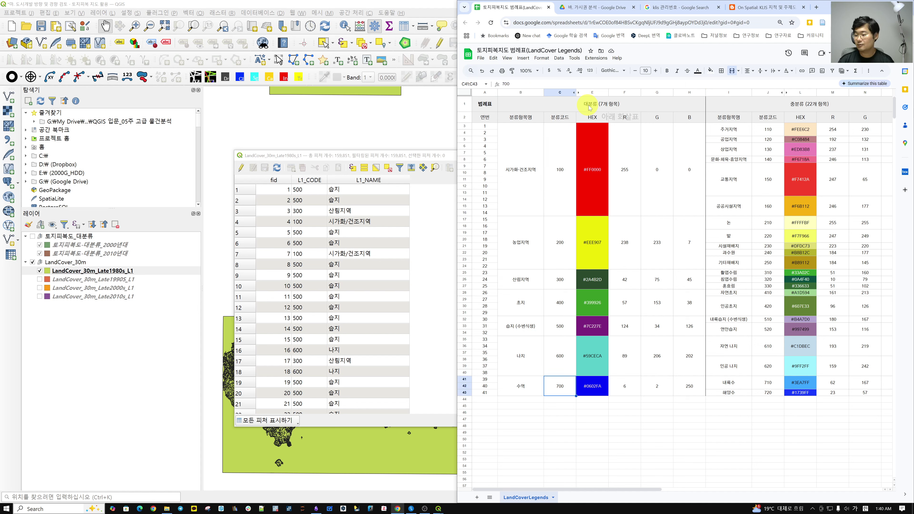
Examine the HEX colours and RGB values assigned to the 대분류 classes.
{"action": "key", "text": "Right"}
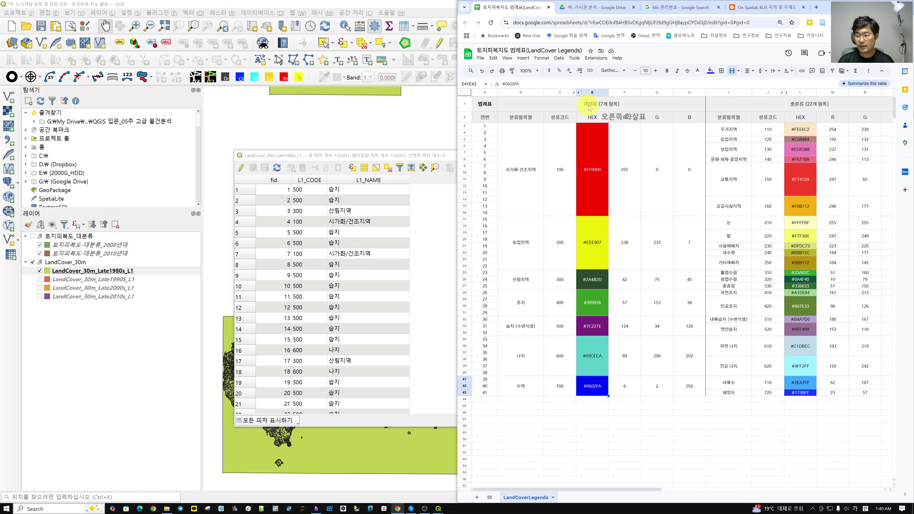
{"action": "key", "text": "Up"}
{"action": "key", "text": "Up"}
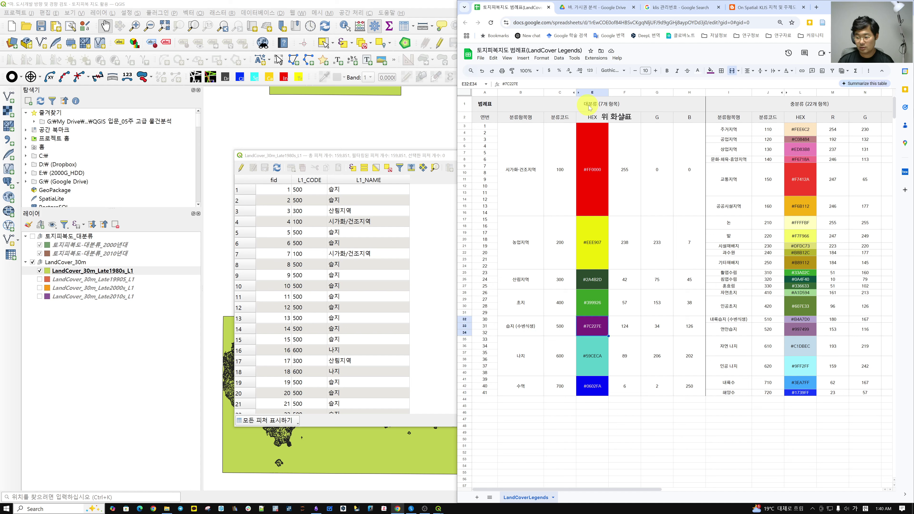
{"action": "key", "text": "Up"}
{"action": "key", "text": "Up"}
{"action": "key", "text": "Up"}
{"action": "key", "text": "Up"}
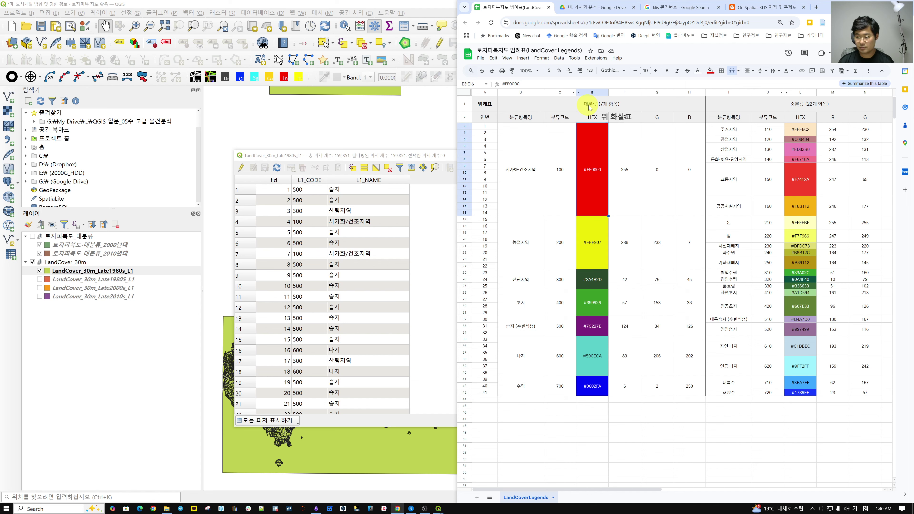
{"action": "key", "text": "Right"}
{"action": "key", "text": "Right"}
{"action": "key", "text": "Right"}
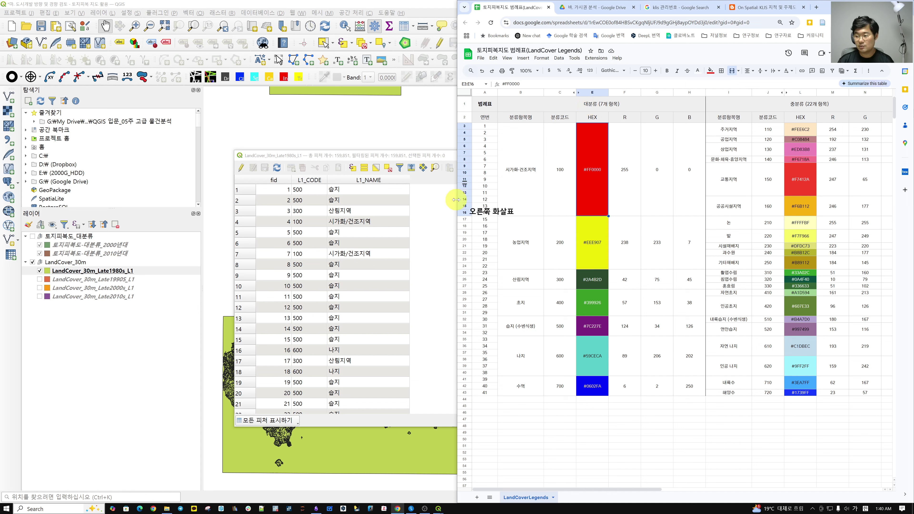
{"action": "key", "text": "Down"}
{"action": "key", "text": "Down"}
{"action": "key", "text": "Down"}
{"action": "key", "text": "Down"}
{"action": "key", "text": "Down"}
{"action": "key", "text": "Down"}
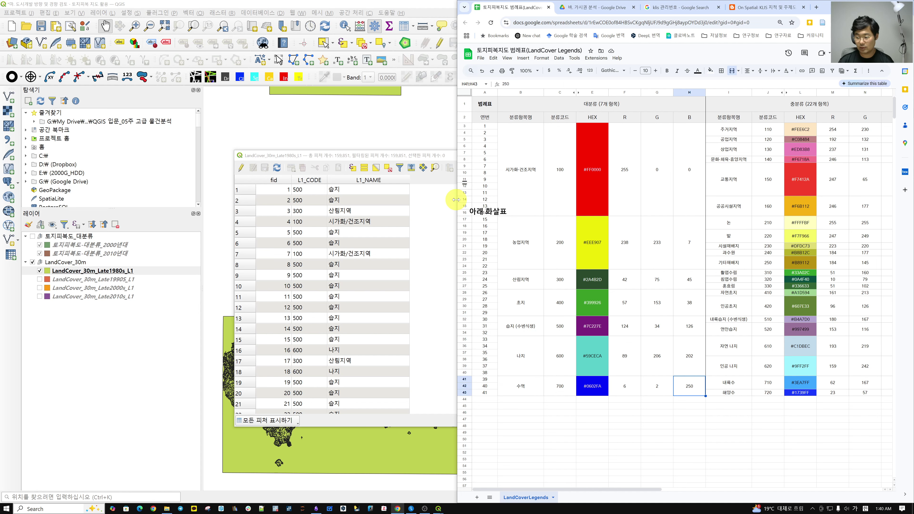
Examine the 중분류 (22개 항목) and 세분류 (41개 항목) sections of the legend sheet.
{"action": "key", "text": "Left"}
{"action": "key", "text": "Left"}
{"action": "key", "text": "Up"}
{"action": "key", "text": "Up"}
{"action": "key", "text": "Up"}
{"action": "key", "text": "Up"}
{"action": "key", "text": "Up"}
{"action": "key", "text": "Up"}
{"action": "key", "text": "Up"}
{"action": "key", "text": "Up"}
{"action": "key", "text": "Right"}
{"action": "key", "text": "Right"}
{"action": "key", "text": "Right"}
{"action": "key", "text": "Left"}
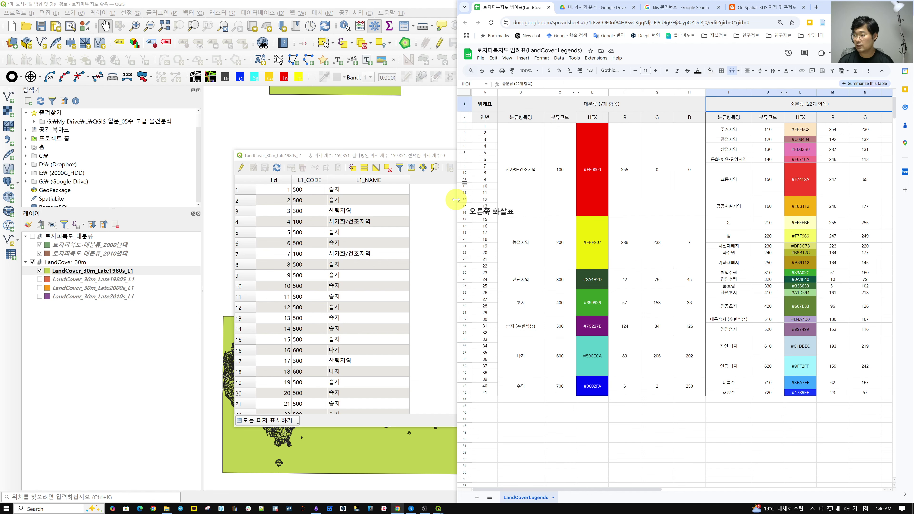
{"action": "key", "text": "Right"}
{"action": "key", "text": "Right"}
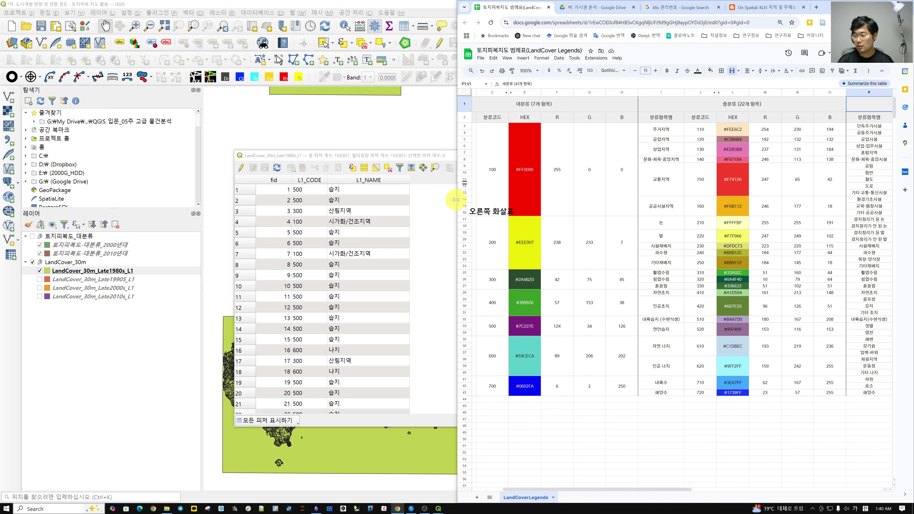
{"action": "key", "text": "Left"}
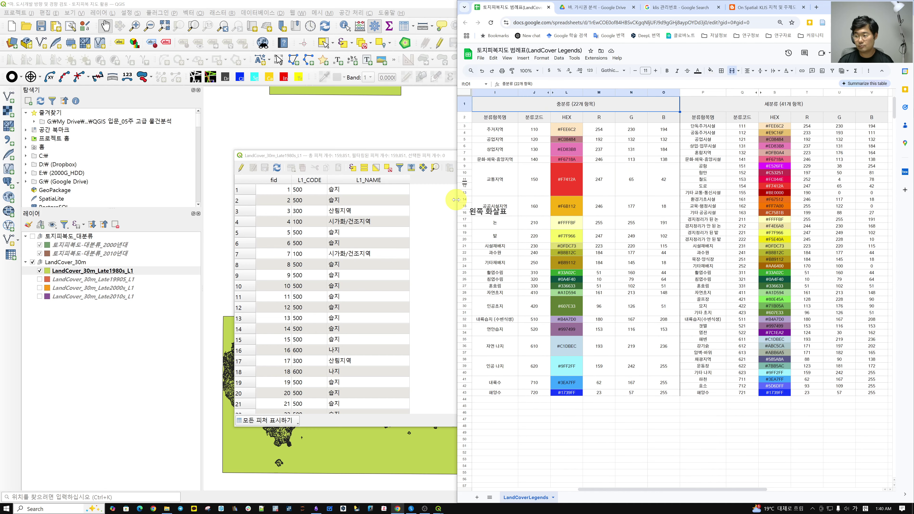
{"action": "key", "text": "Right"}
{"action": "key", "text": "Left"}
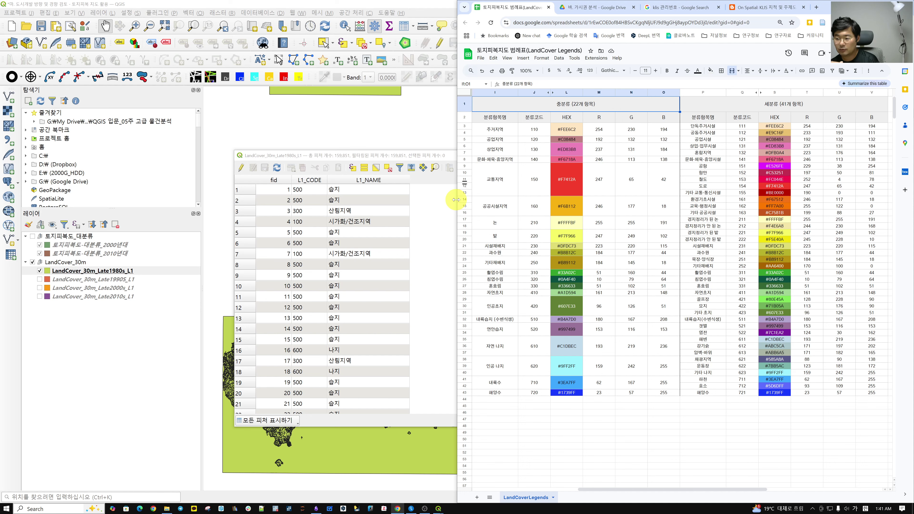
Return to QGIS and open the style loading dialog from the symbology properties of the LandCover_30m_Late1980s_L1 layer.
{"action": "double_click", "coordinate": [325, 4]}
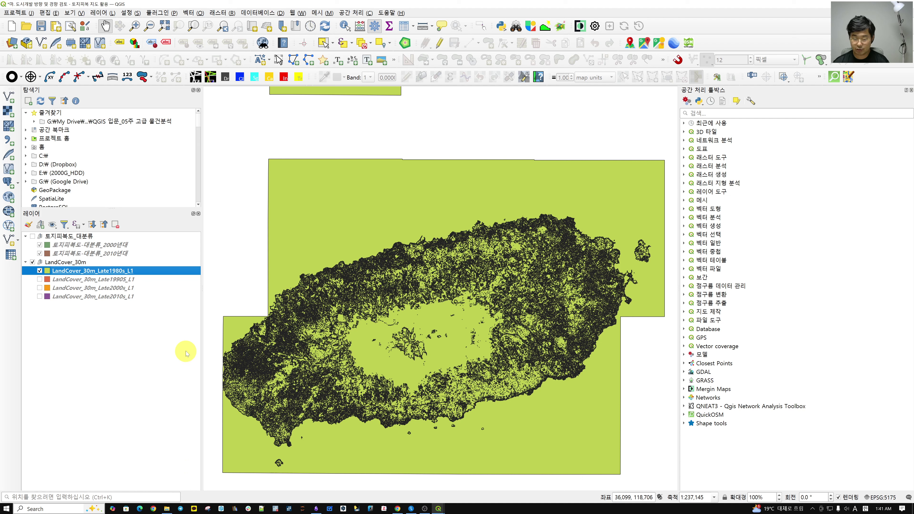
{"action": "left_click", "coordinate": [66, 262]}
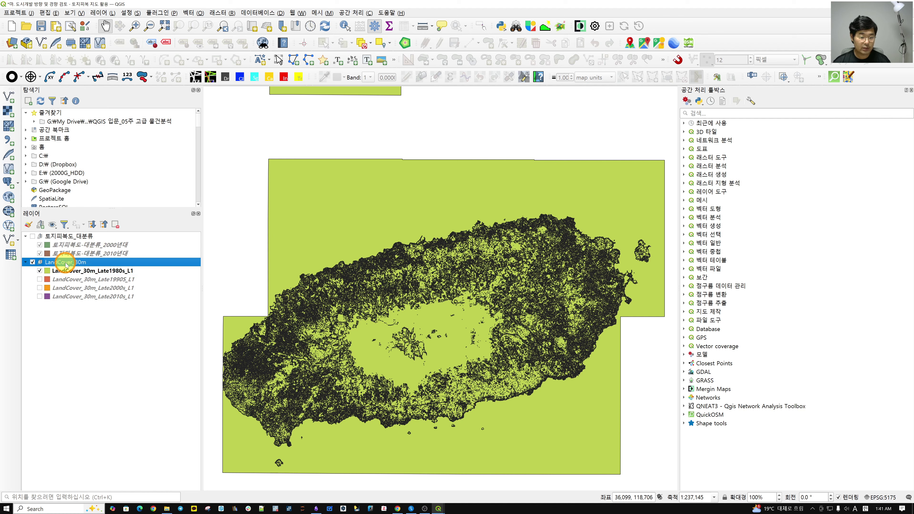
{"action": "left_click", "coordinate": [71, 271]}
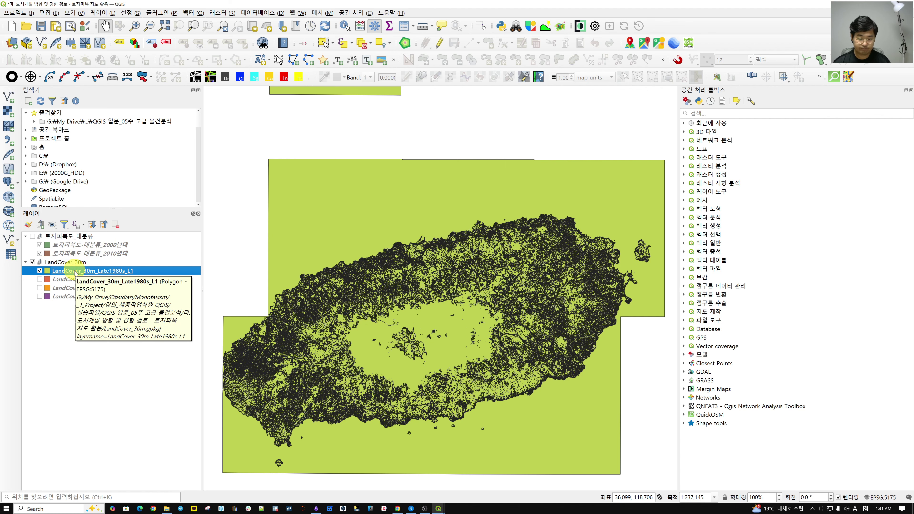
{"action": "right_click", "coordinate": [74, 273]}
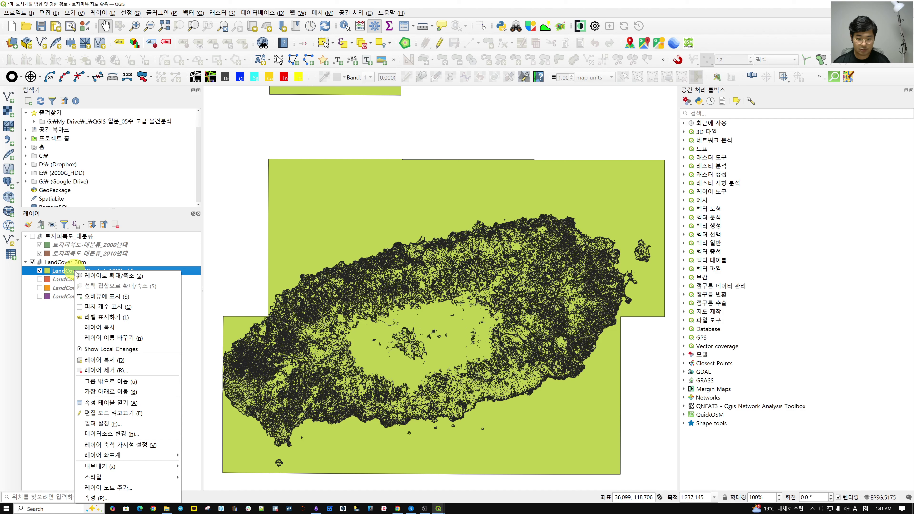
{"action": "left_click", "coordinate": [104, 501]}
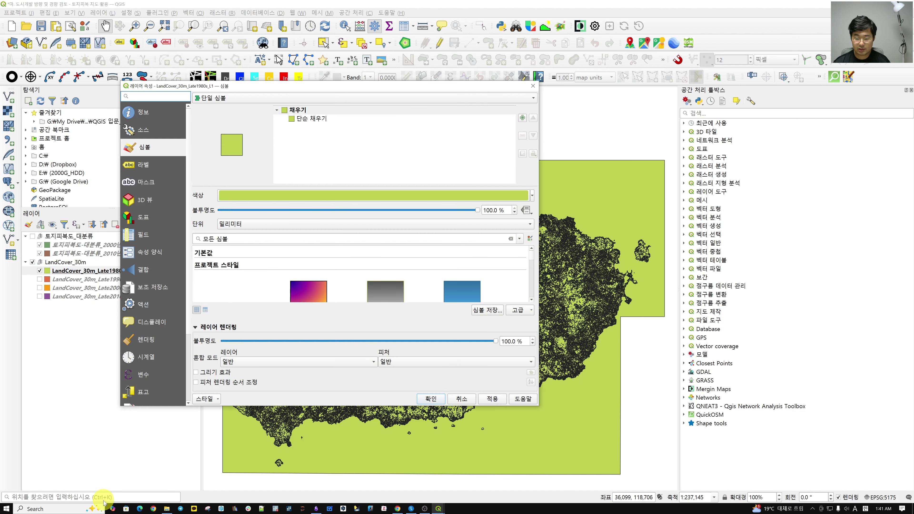
{"action": "left_click", "coordinate": [203, 399]}
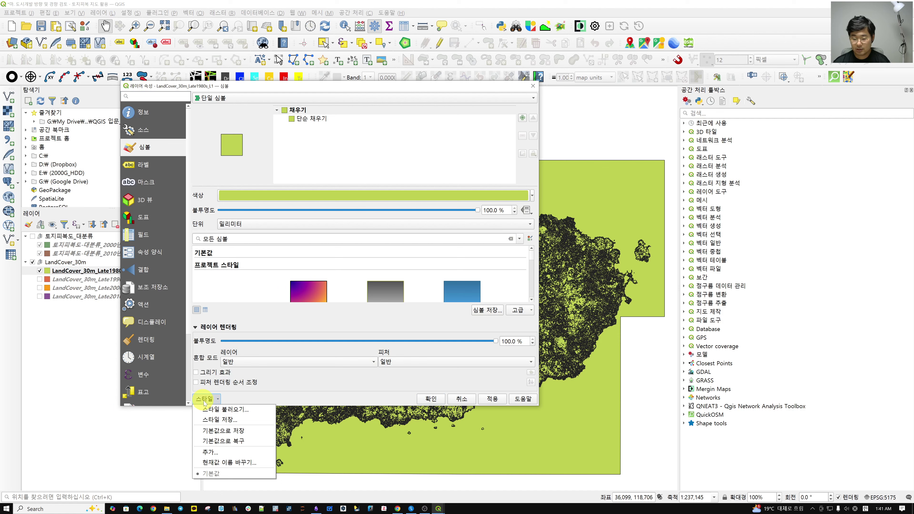
{"action": "left_click", "coordinate": [215, 410]}
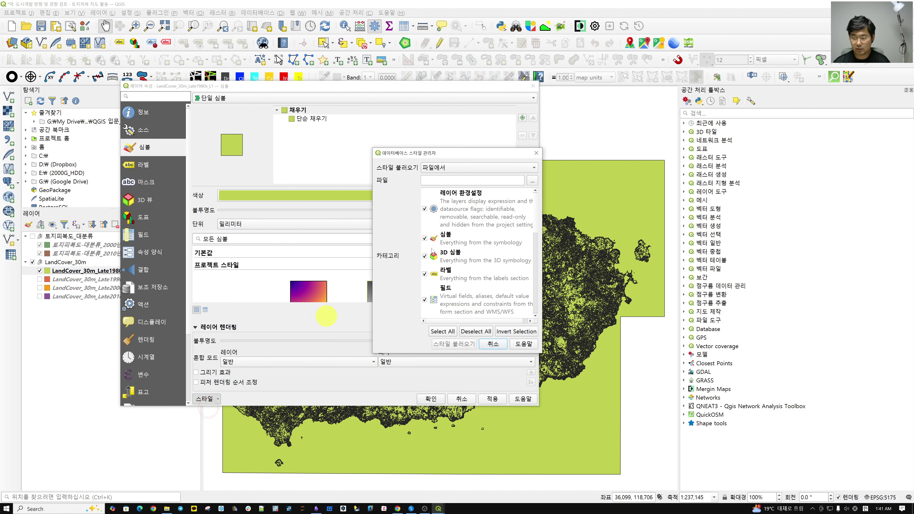
Load the LandCover_Style_L1 file from the 마. 도시개발 방향 및 경향 검토 practice folder and apply it to the Late1980s layer.
{"action": "left_click", "coordinate": [531, 183]}
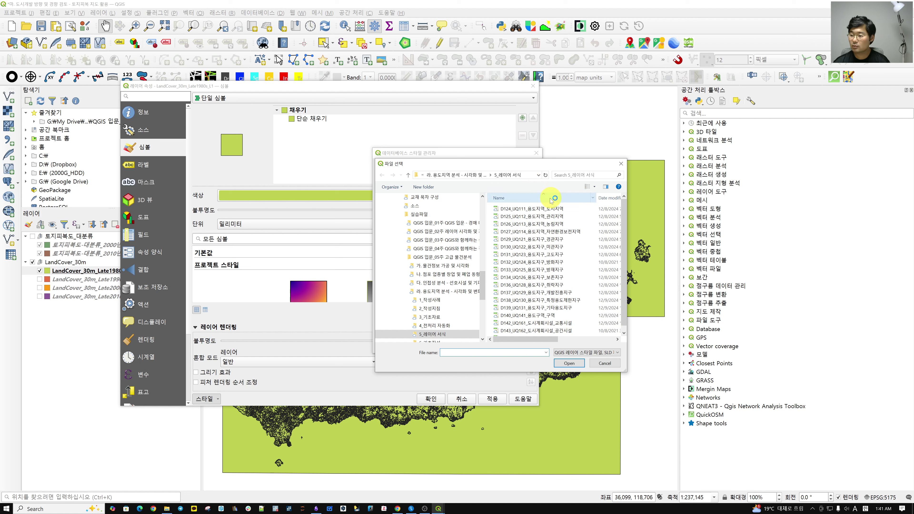
{"action": "left_click", "coordinate": [451, 175]}
{"action": "left_click", "coordinate": [434, 176]}
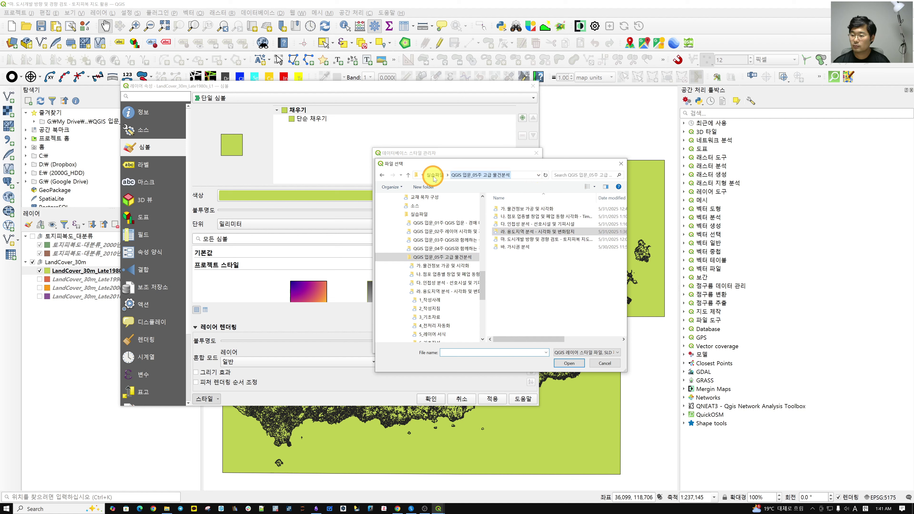
{"action": "left_click", "coordinate": [525, 239]}
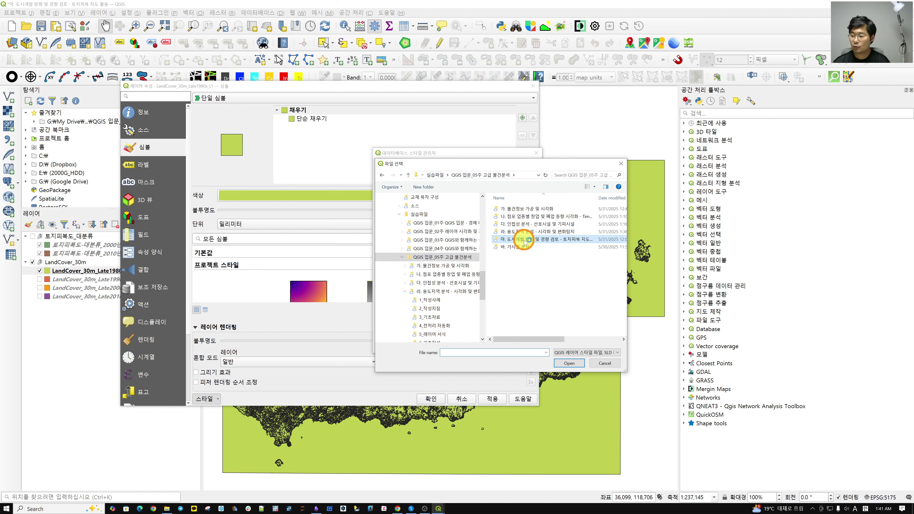
{"action": "double_click", "coordinate": [550, 241]}
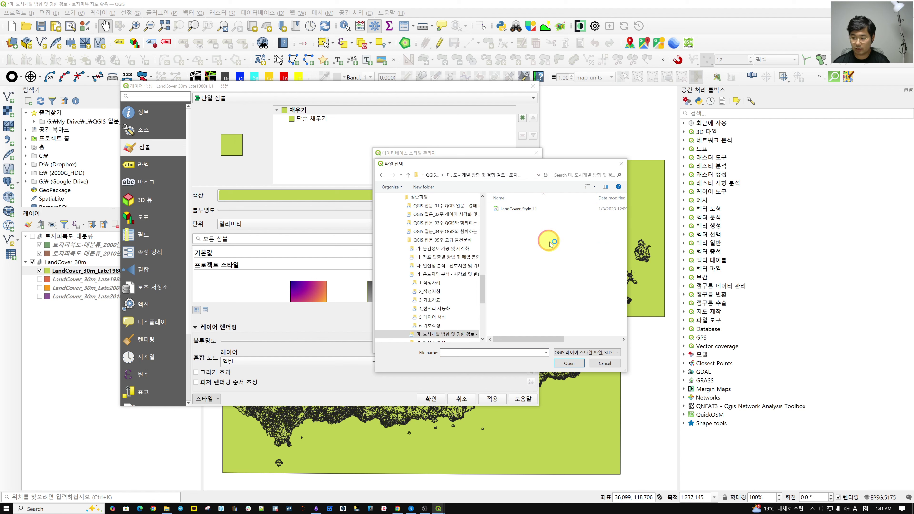
{"action": "left_click", "coordinate": [509, 209]}
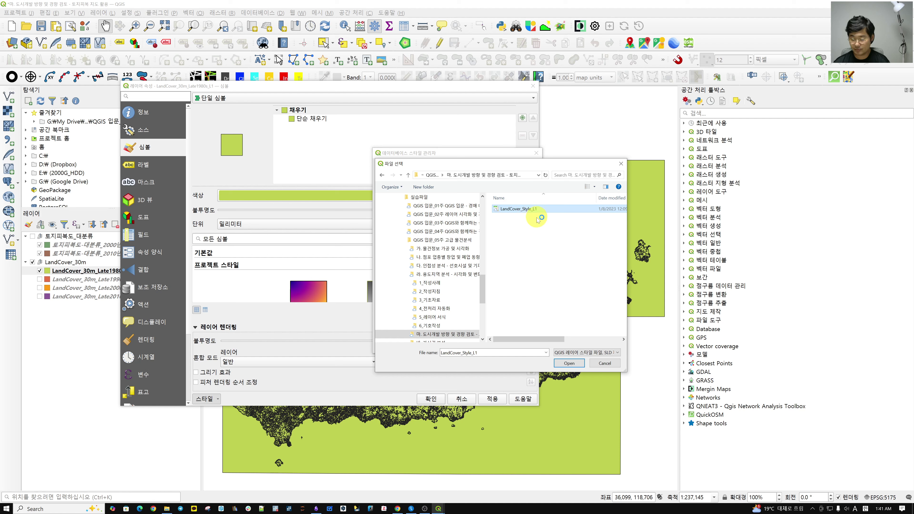
{"action": "left_click", "coordinate": [573, 363]}
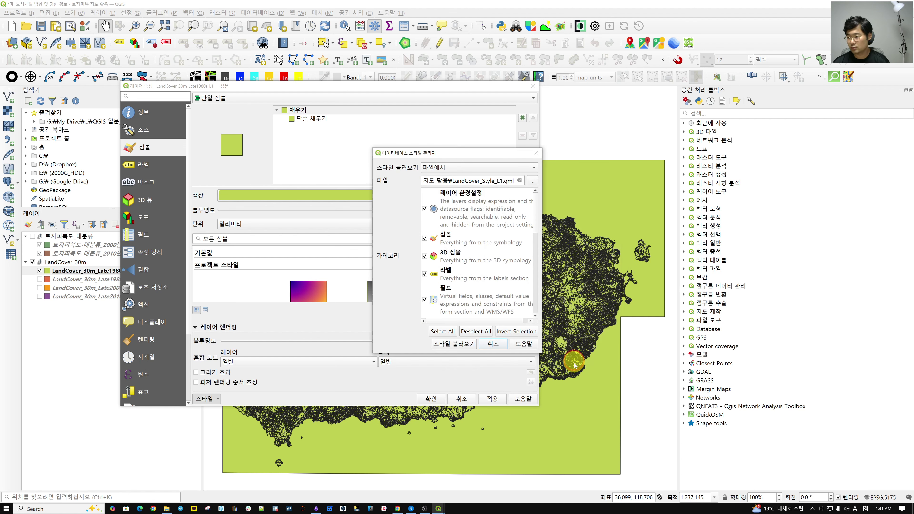
{"action": "left_click", "coordinate": [462, 344]}
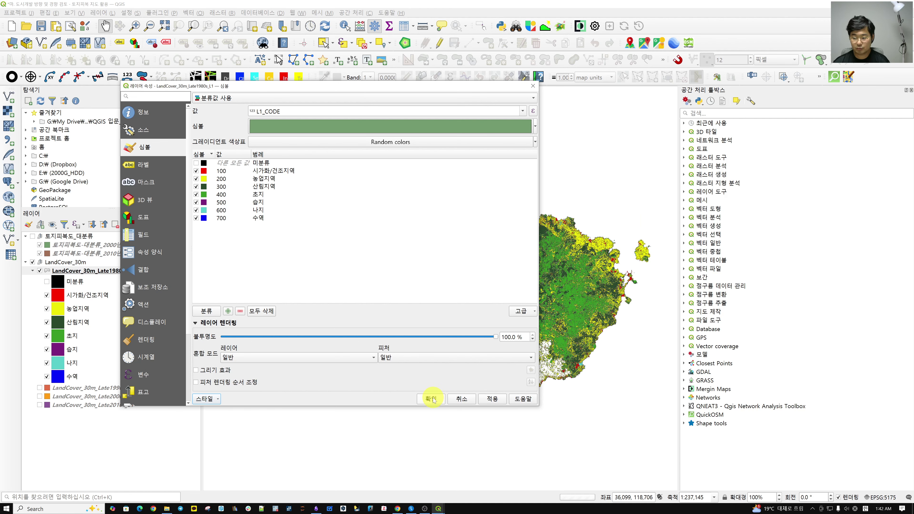
{"action": "left_click", "coordinate": [432, 399]}
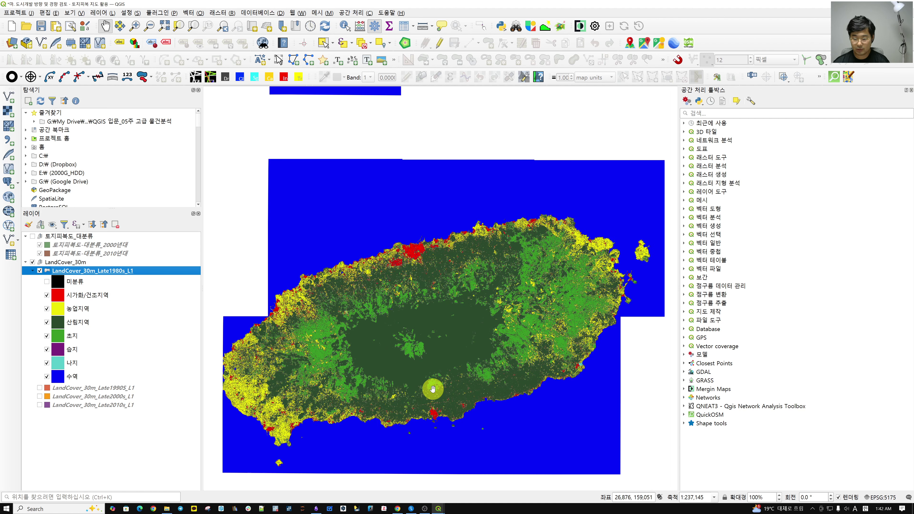
Examine the 시가화/건조지역 areas and their surrounding land cover along the island's northern coast on the Late1980s map.
{"action": "left_click", "coordinate": [416, 256]}
{"action": "scroll", "coordinate": [414, 255], "scroll_direction": "up", "scroll_amount": 2}
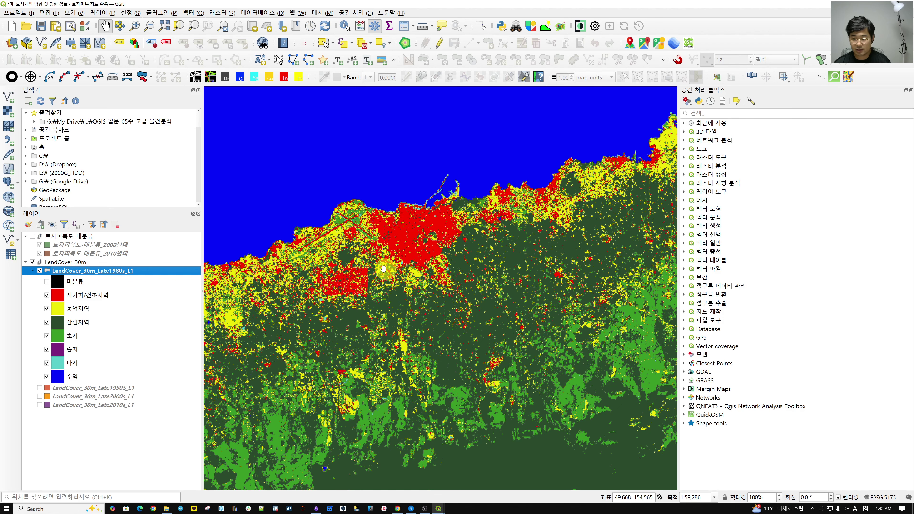
{"action": "scroll", "coordinate": [380, 247], "scroll_direction": "up", "scroll_amount": 1}
{"action": "scroll", "coordinate": [380, 247], "scroll_direction": "up", "scroll_amount": 2}
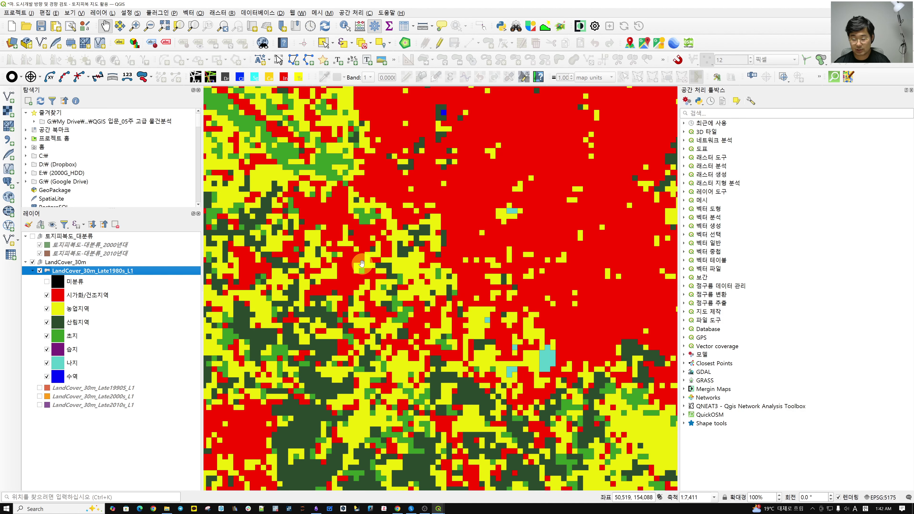
{"action": "scroll", "coordinate": [405, 249], "scroll_direction": "down", "scroll_amount": 3}
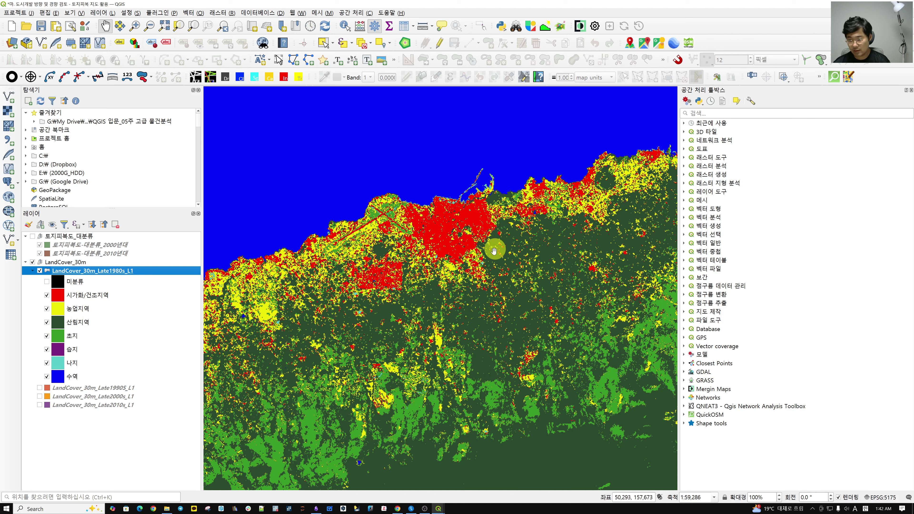
{"action": "left_click", "coordinate": [459, 233]}
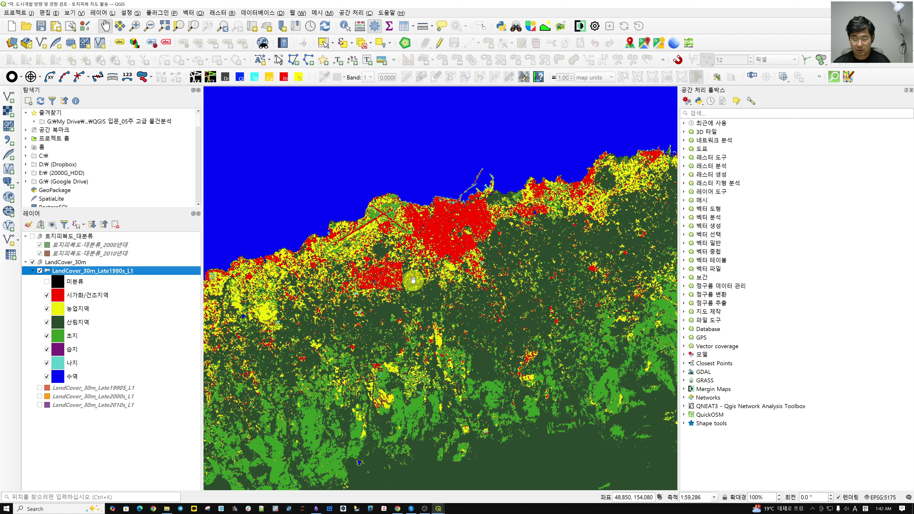
{"action": "left_click", "coordinate": [355, 270]}
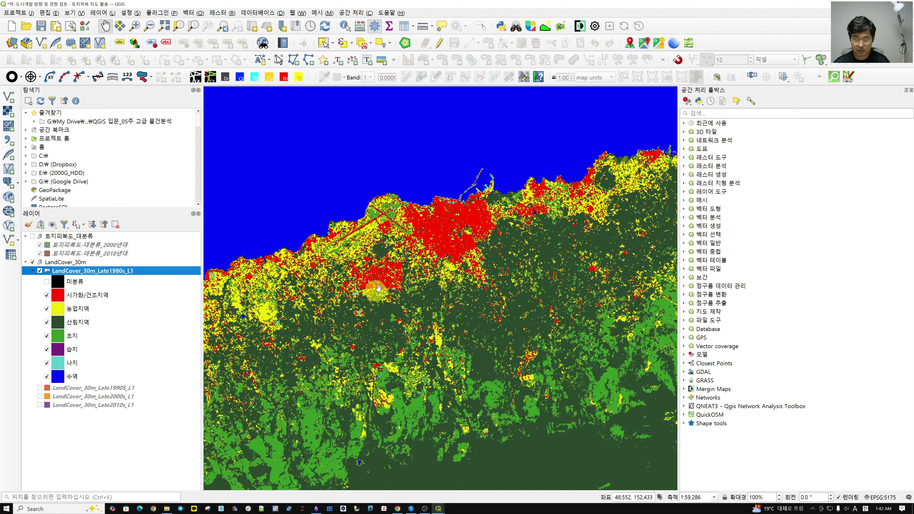
{"action": "scroll", "coordinate": [359, 198], "scroll_direction": "up", "scroll_amount": 1}
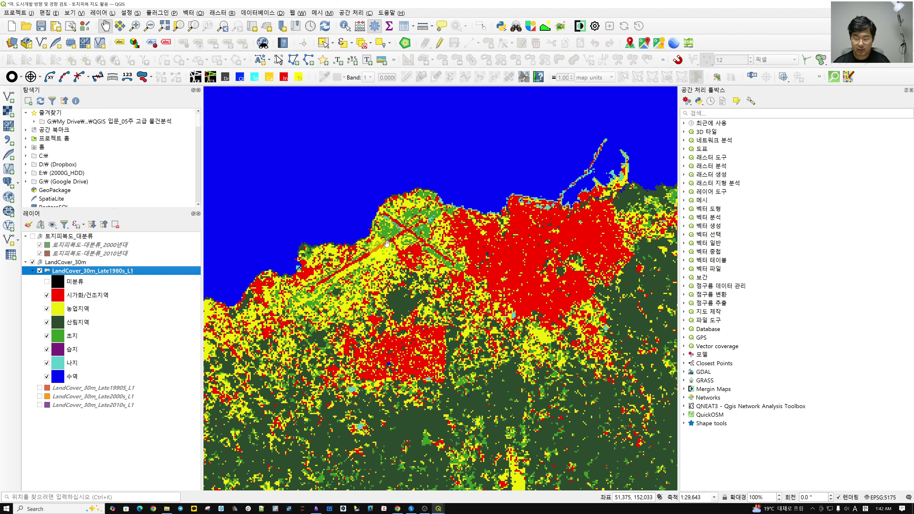
{"action": "scroll", "coordinate": [468, 282], "scroll_direction": "down", "scroll_amount": 1}
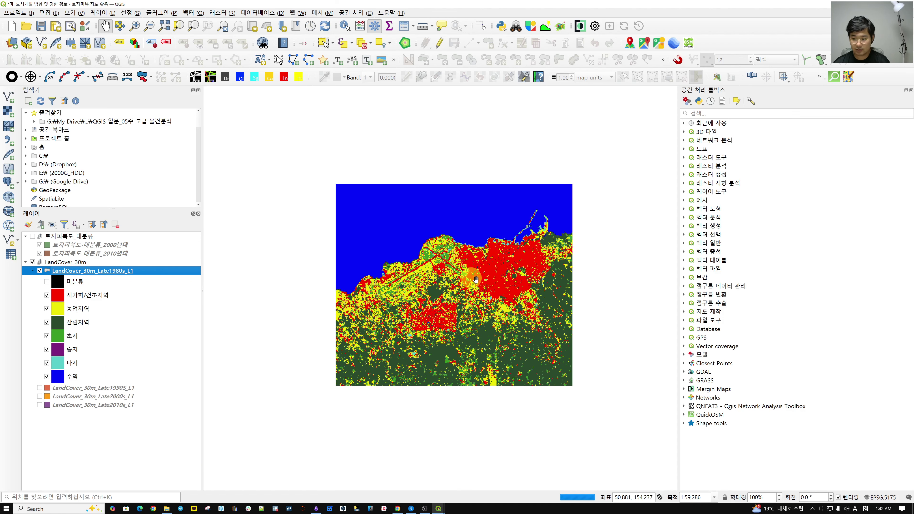
{"action": "left_click_drag", "start_coordinate": [487, 280], "coordinate": [454, 271]}
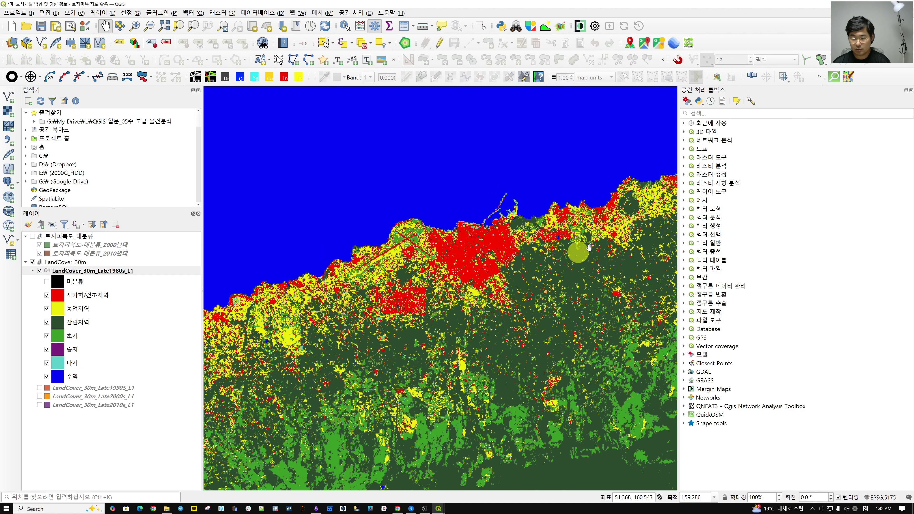
Copy the style of the LandCover_30m_Late1980s_L1 layer.
{"action": "left_click", "coordinate": [106, 388]}
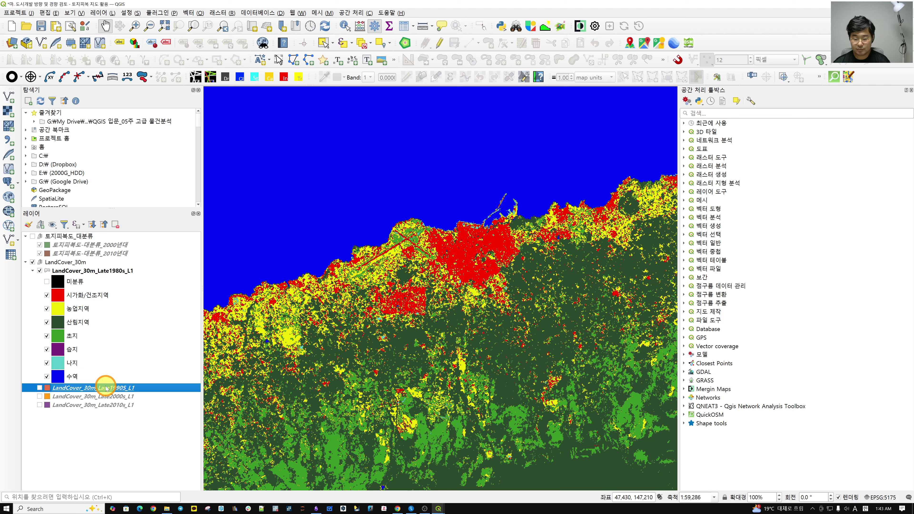
{"action": "right_click", "coordinate": [104, 274]}
{"action": "mouse_move", "coordinate": [144, 478]}
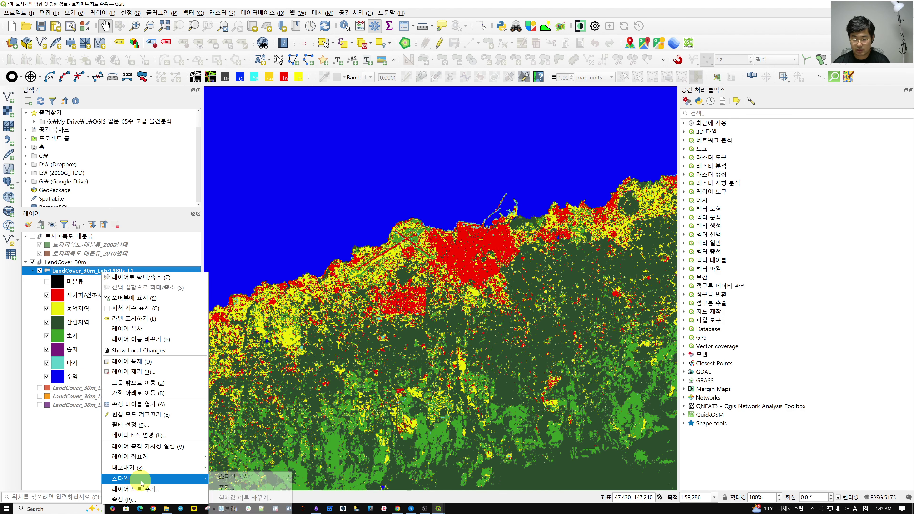
{"action": "mouse_move", "coordinate": [251, 478]}
{"action": "left_click", "coordinate": [326, 321]}
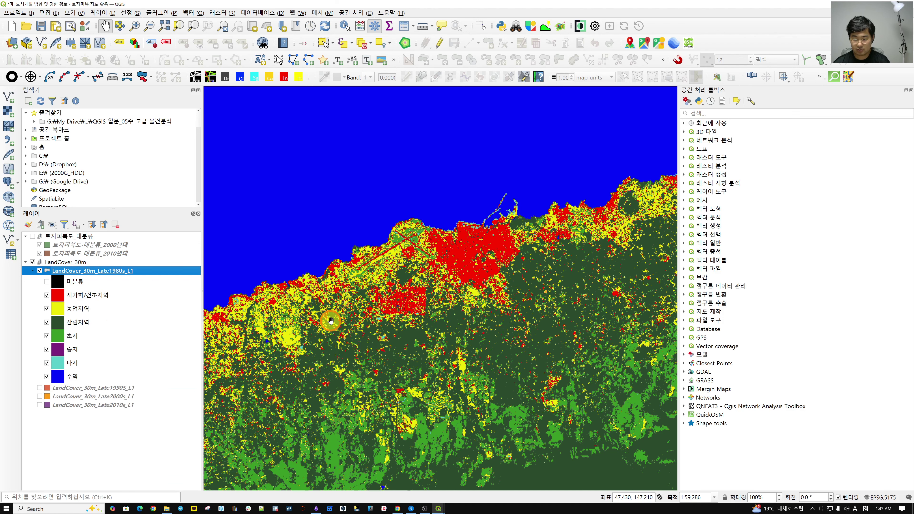
Paste all categories of the copied style onto LandCover_30m_Late1990S_L1 and collapse the Late1980s and Late1990S legends.
{"action": "right_click", "coordinate": [79, 391]}
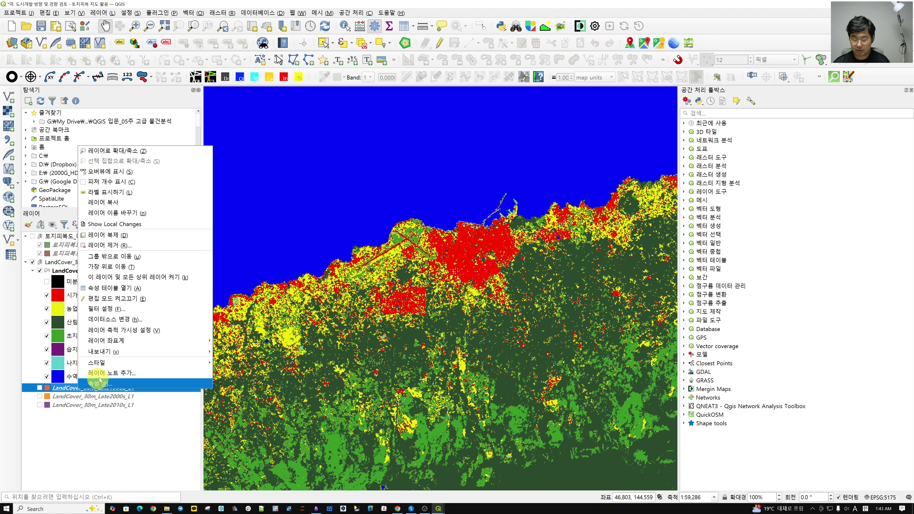
{"action": "mouse_move", "coordinate": [108, 363]}
{"action": "mouse_move", "coordinate": [308, 289]}
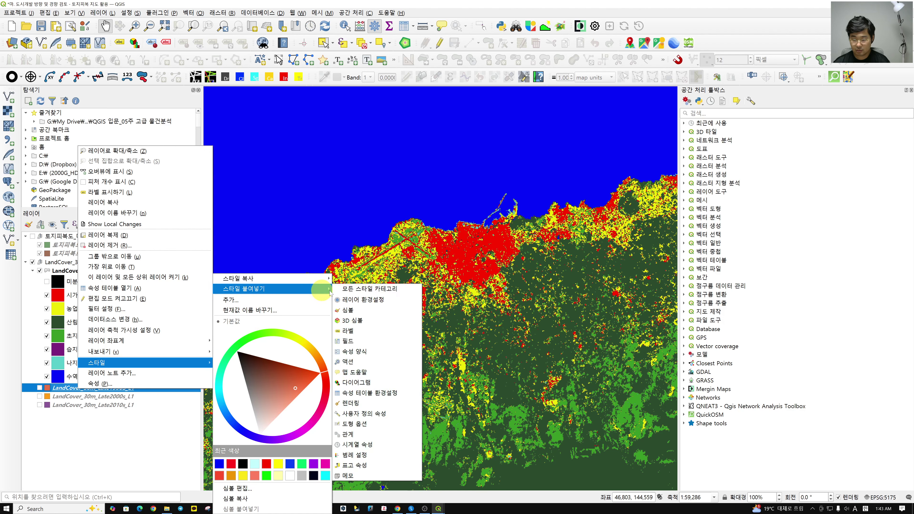
{"action": "left_click", "coordinate": [378, 291]}
{"action": "left_click", "coordinate": [33, 388]}
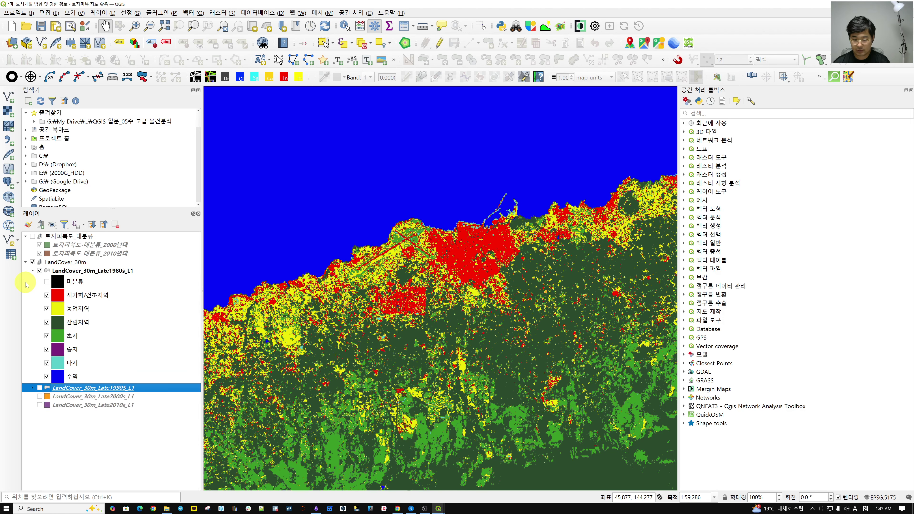
{"action": "left_click", "coordinate": [33, 270]}
Paste the copied style onto the LandCover_30m_Late2000s_L1 layer and collapse its legend.
{"action": "right_click", "coordinate": [58, 288]}
{"action": "left_click", "coordinate": [58, 288]}
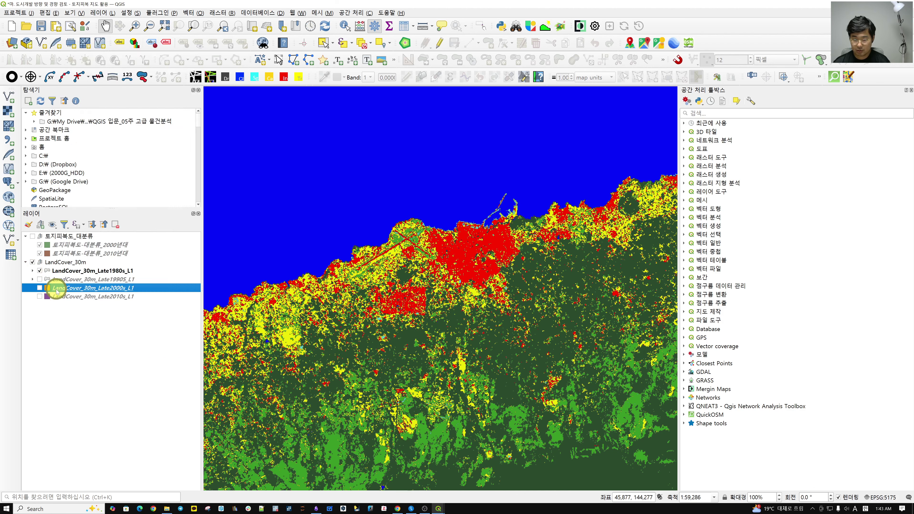
{"action": "right_click", "coordinate": [58, 288]}
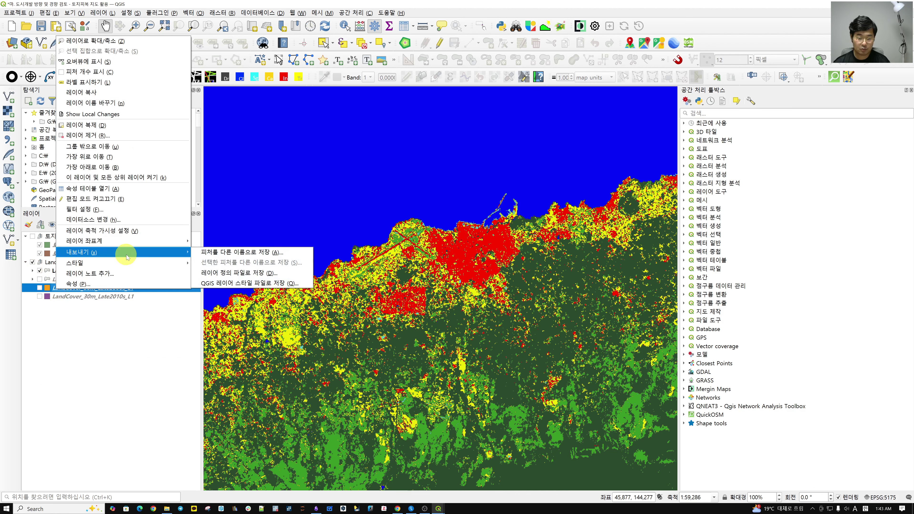
{"action": "mouse_move", "coordinate": [128, 263]}
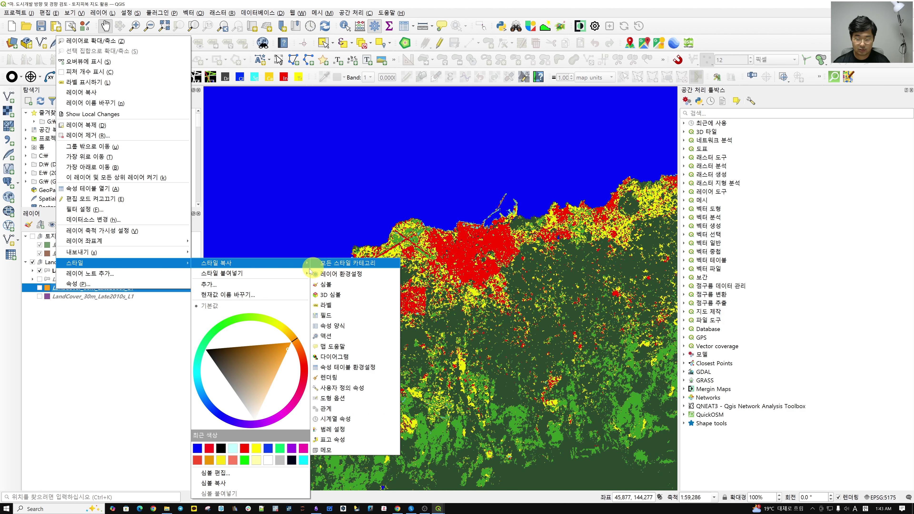
{"action": "mouse_move", "coordinate": [282, 276]}
{"action": "left_click", "coordinate": [342, 274]}
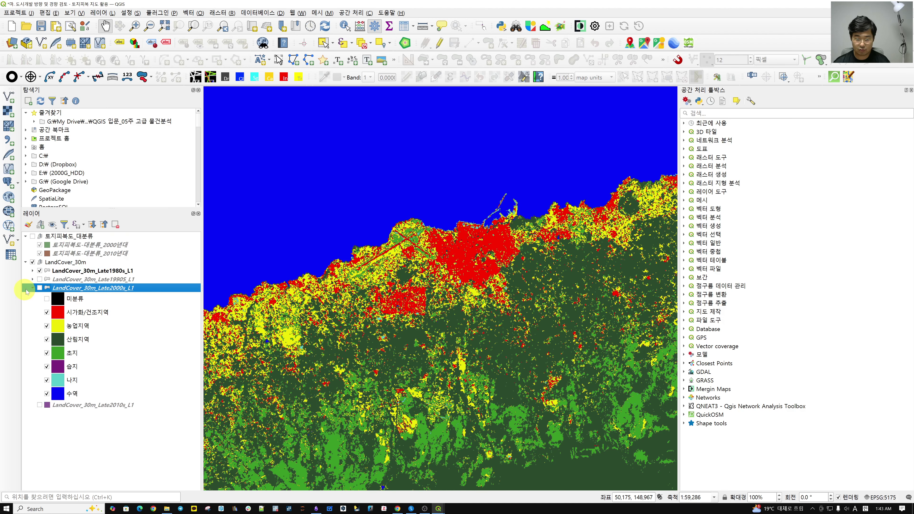
{"action": "left_click", "coordinate": [32, 288]}
Paste the copied style onto the LandCover_30m_Late2010s_L1 layer.
{"action": "right_click", "coordinate": [61, 296]}
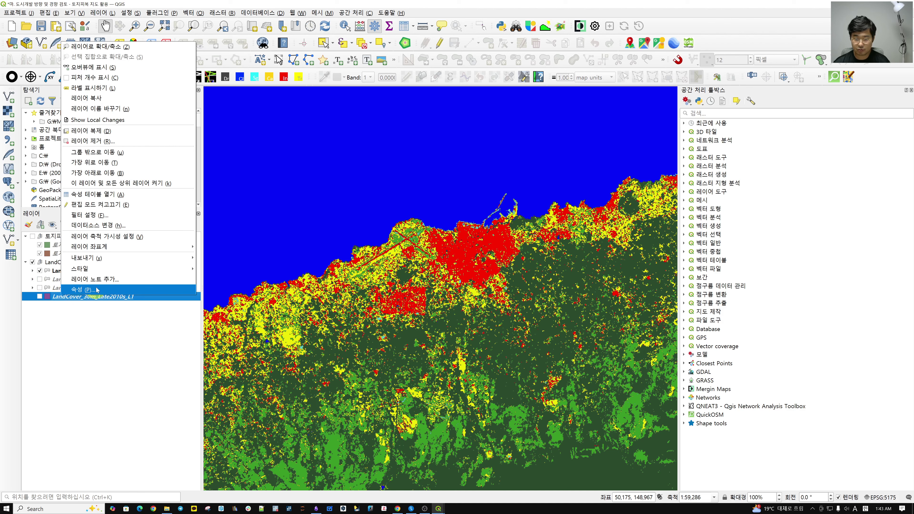
{"action": "mouse_move", "coordinate": [108, 270]}
{"action": "mouse_move", "coordinate": [230, 279]}
{"action": "left_click", "coordinate": [340, 280]}
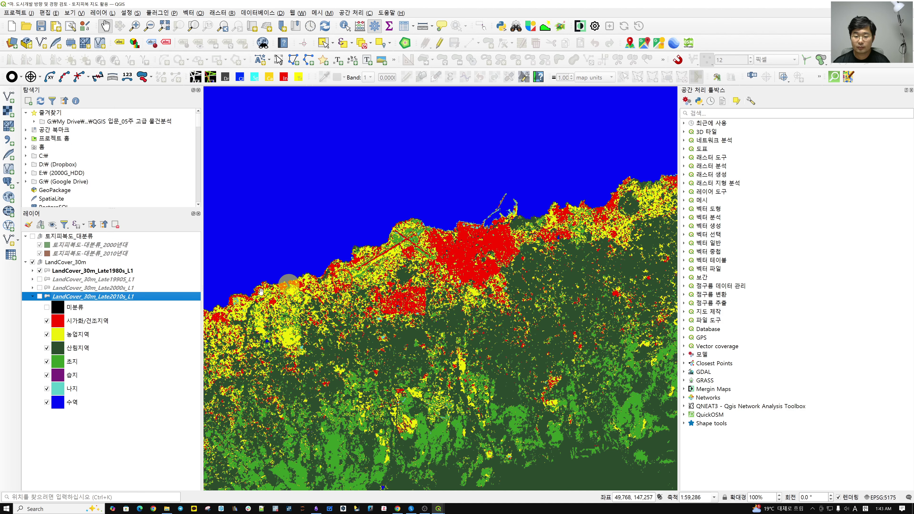
Collapse the LandCover_30m_Late2010s_L1 legend and display LandCover_30m_Late1990S_L1 in place of the Late1980s layer.
{"action": "left_click", "coordinate": [33, 297]}
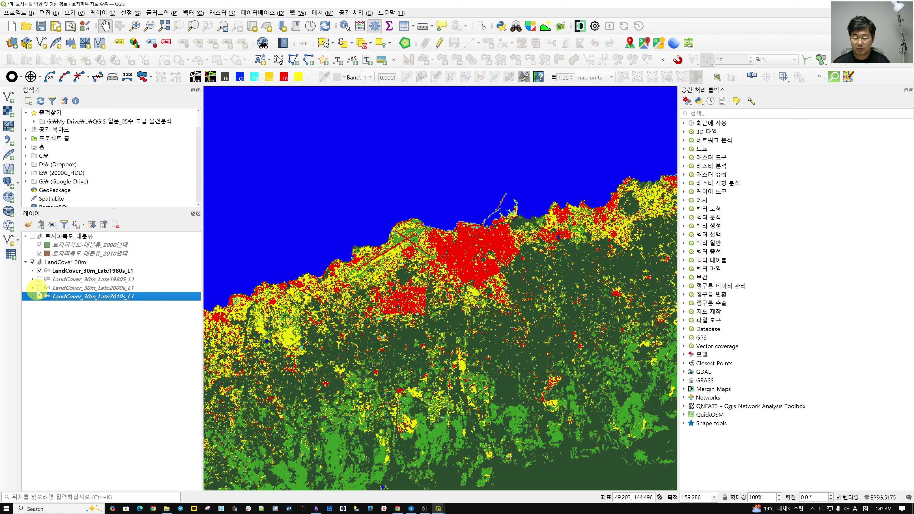
{"action": "left_click", "coordinate": [39, 279]}
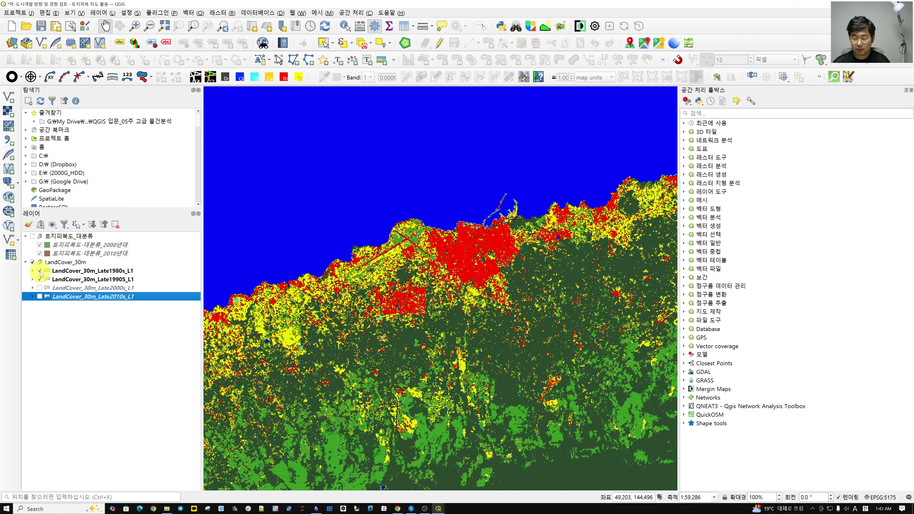
{"action": "left_click", "coordinate": [40, 272]}
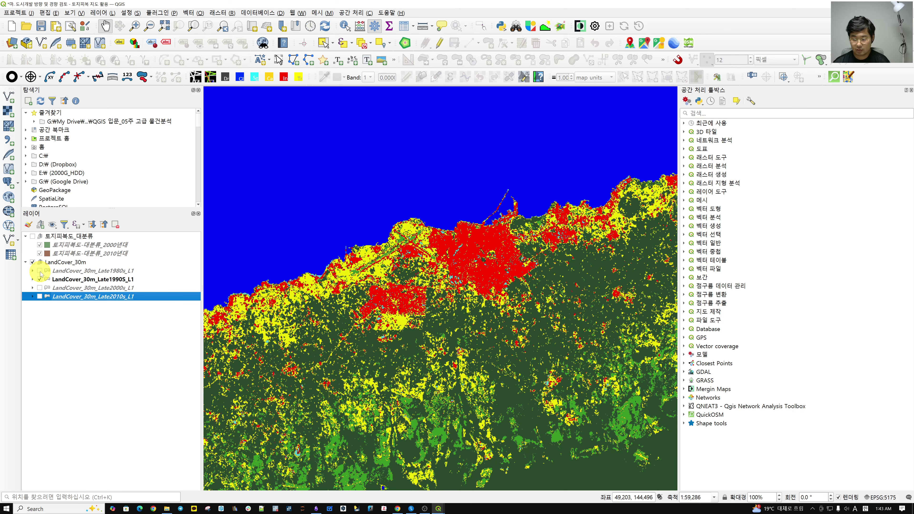
Expand the Late1990S legend and alternate the Late1980s layer's visibility to compare the coastal city's built-up area between both decades.
{"action": "left_click", "coordinate": [41, 273]}
{"action": "left_click", "coordinate": [40, 271]}
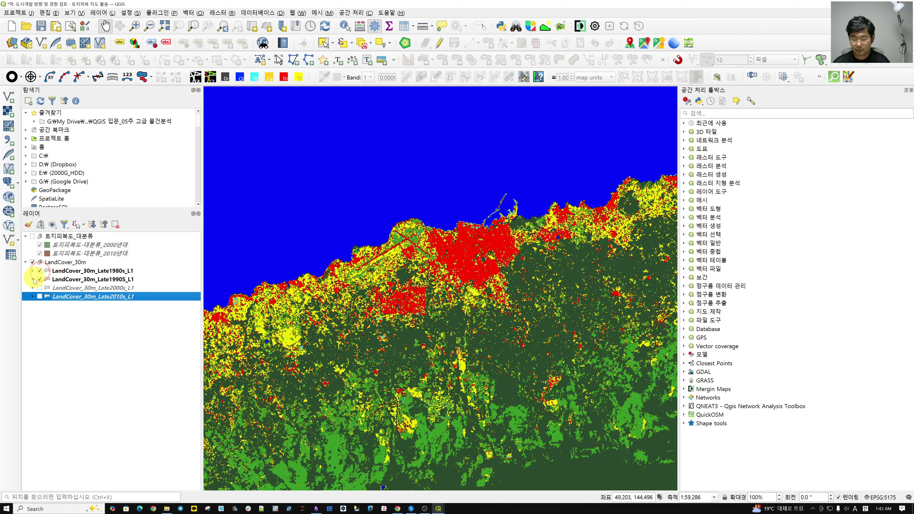
{"action": "left_click", "coordinate": [33, 280]}
{"action": "left_click", "coordinate": [40, 272]}
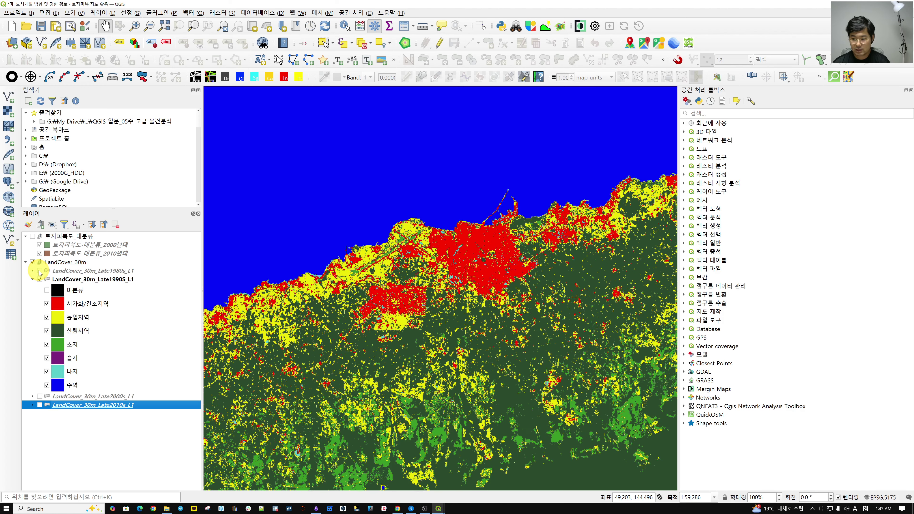
{"action": "left_click", "coordinate": [40, 272]}
{"action": "left_click", "coordinate": [39, 272]}
{"action": "left_click", "coordinate": [39, 272]}
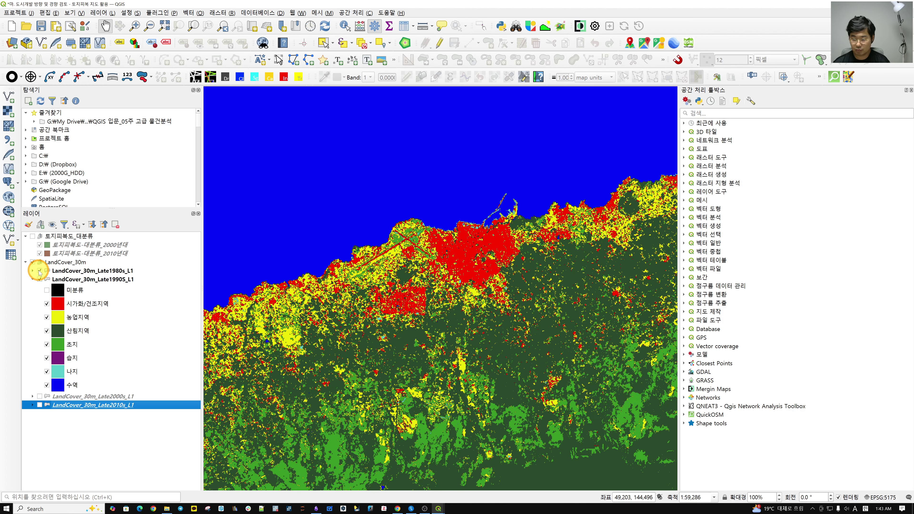
{"action": "left_click", "coordinate": [39, 271]}
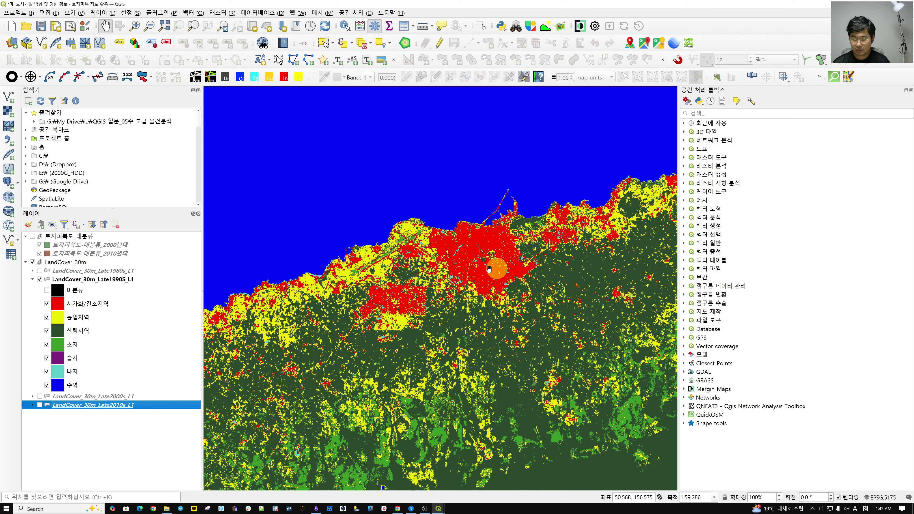
Compare built-up, farmland, forest and grassland areas further inland by repeatedly showing and hiding the Late1980s layer over Late1990S.
{"action": "left_click", "coordinate": [521, 355]}
{"action": "left_click_drag", "start_coordinate": [521, 355], "coordinate": [486, 305]}
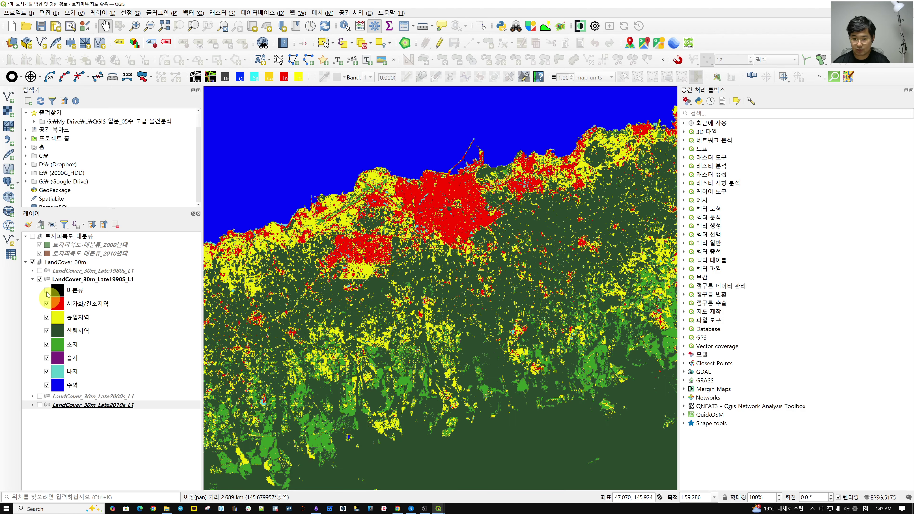
{"action": "left_click", "coordinate": [40, 279]}
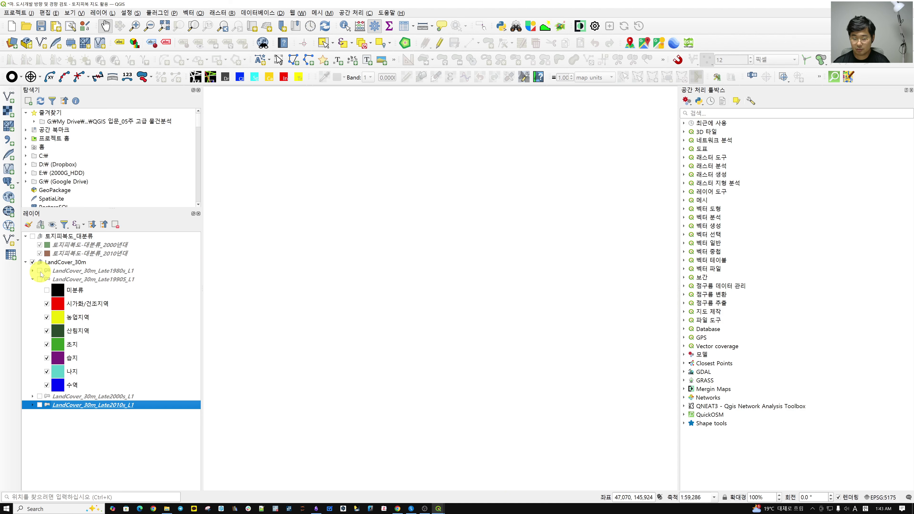
{"action": "left_click", "coordinate": [40, 279]}
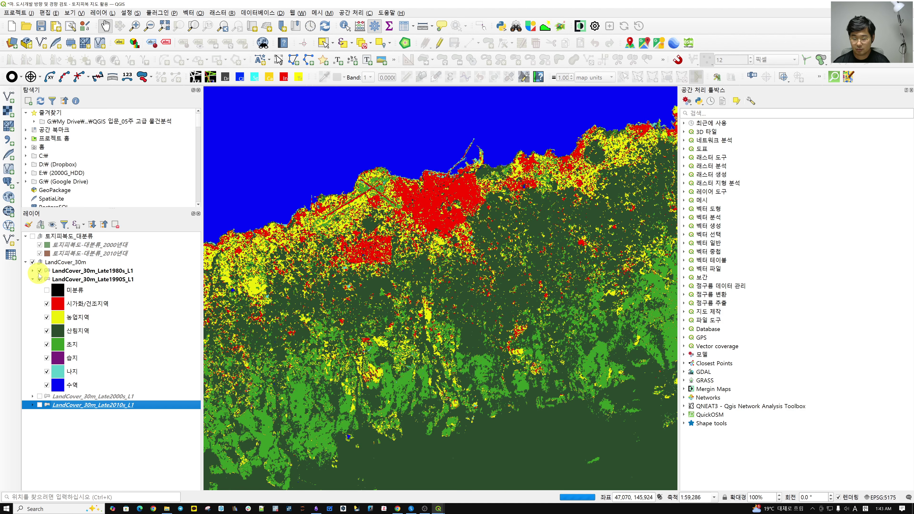
{"action": "left_click", "coordinate": [39, 270]}
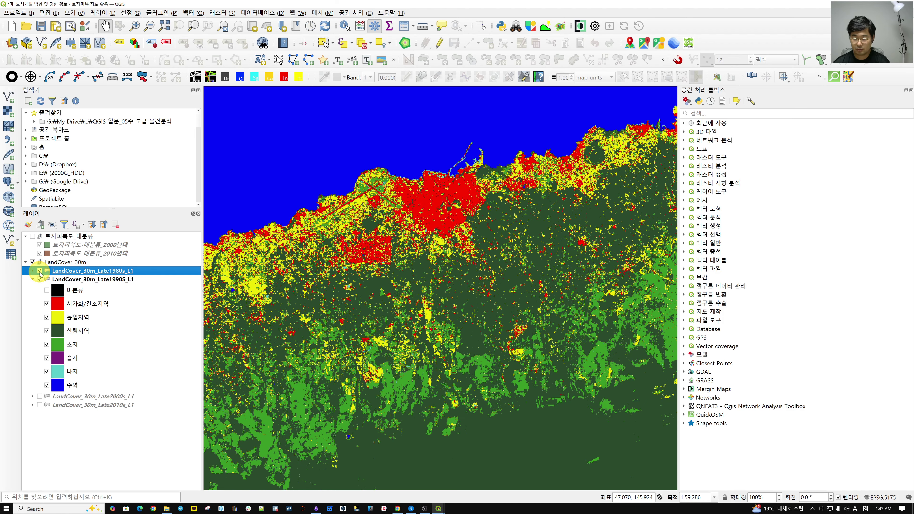
{"action": "left_click", "coordinate": [39, 270]}
{"action": "left_click", "coordinate": [40, 272]}
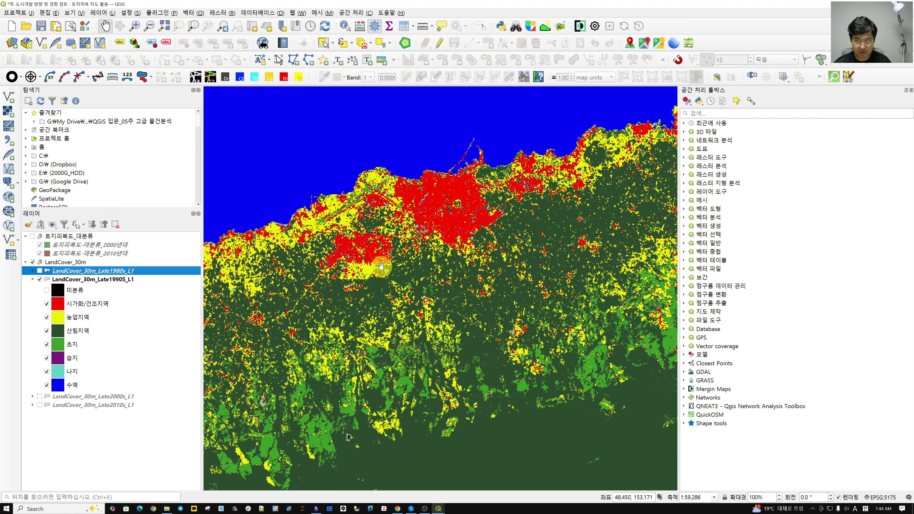
{"action": "left_click", "coordinate": [40, 270]}
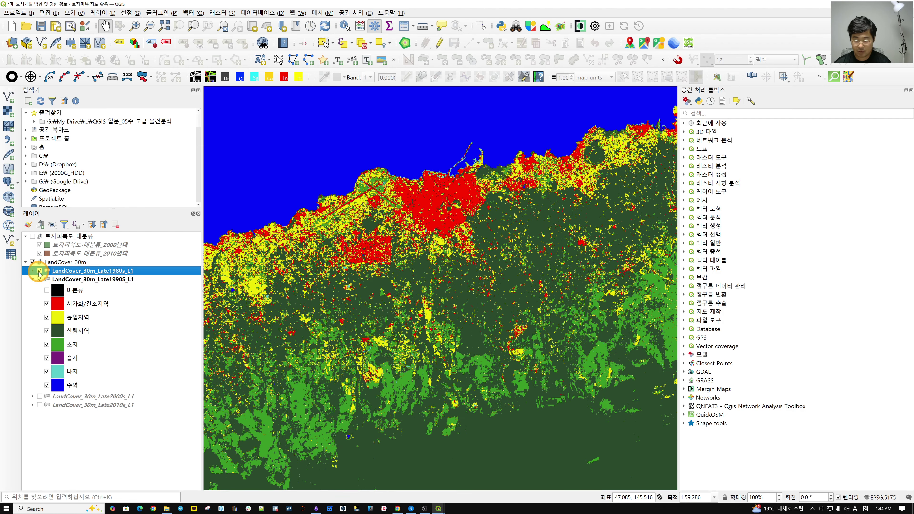
{"action": "left_click", "coordinate": [39, 271]}
{"action": "left_click", "coordinate": [40, 270]}
{"action": "left_click", "coordinate": [40, 270]}
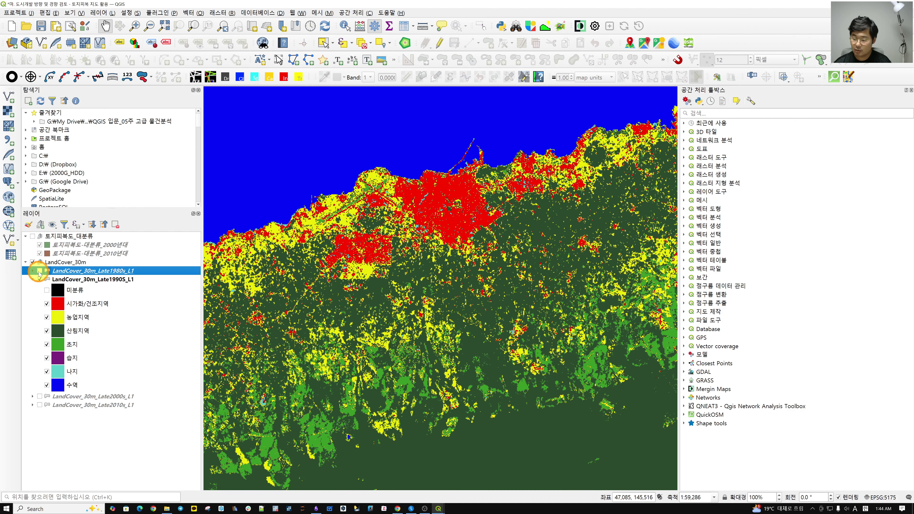
{"action": "left_click", "coordinate": [40, 272]}
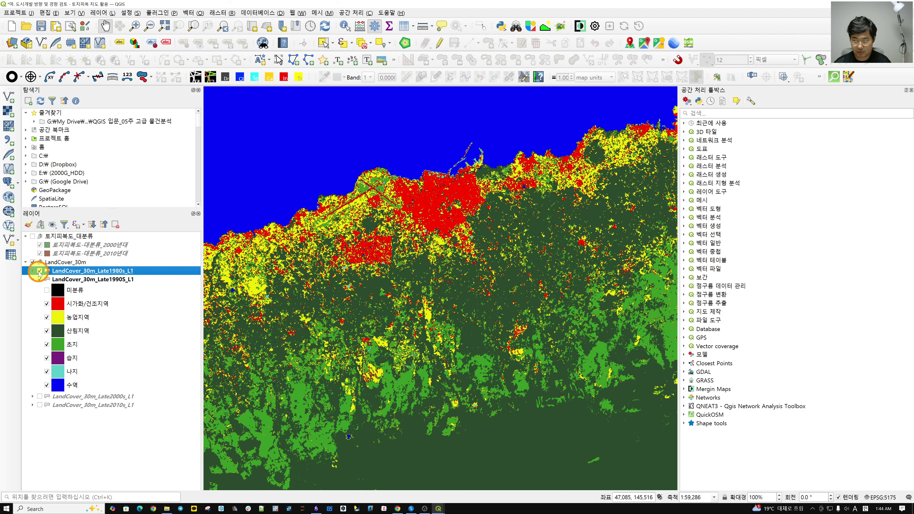
{"action": "left_click", "coordinate": [39, 271]}
{"action": "left_click", "coordinate": [40, 272]}
{"action": "left_click", "coordinate": [39, 272]}
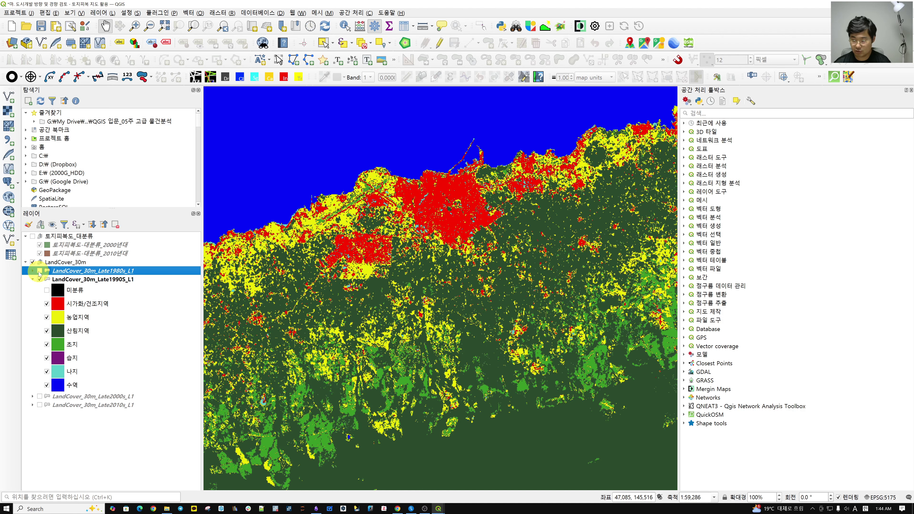
{"action": "left_click", "coordinate": [39, 272]}
{"action": "left_click", "coordinate": [39, 272]}
{"action": "left_click", "coordinate": [39, 271]}
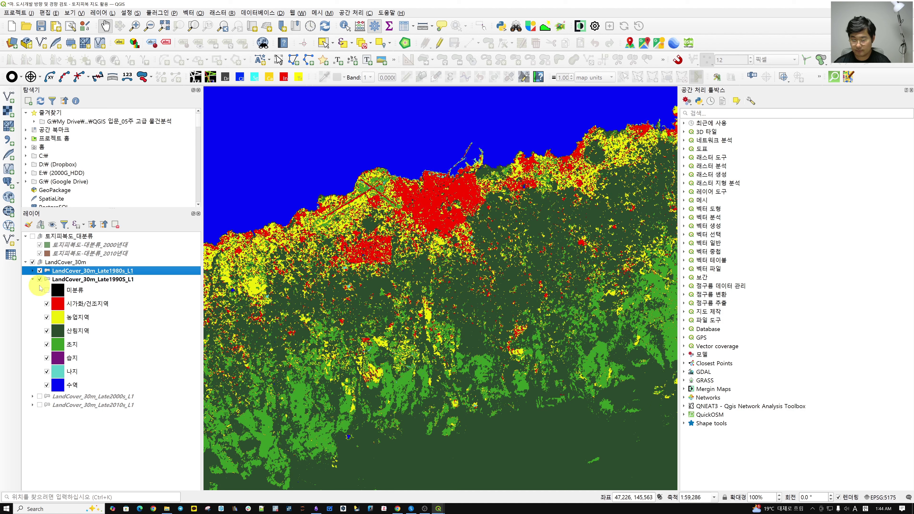
{"action": "left_click", "coordinate": [39, 271]}
{"action": "left_click", "coordinate": [39, 271]}
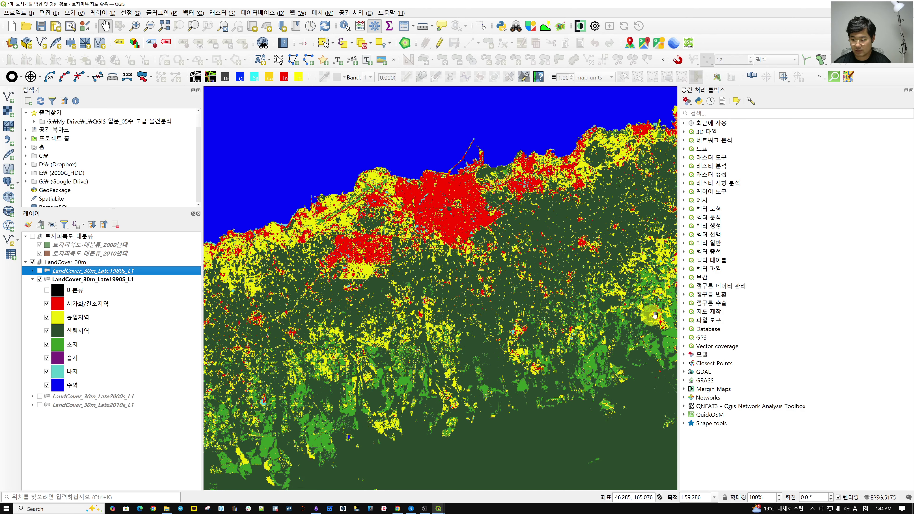
{"action": "left_click", "coordinate": [39, 271]}
{"action": "left_click", "coordinate": [40, 271]}
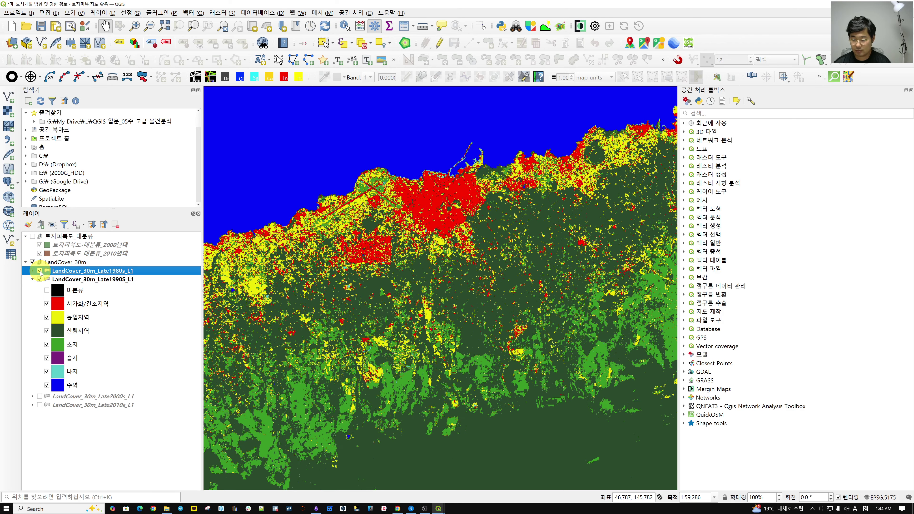
{"action": "left_click", "coordinate": [39, 271]}
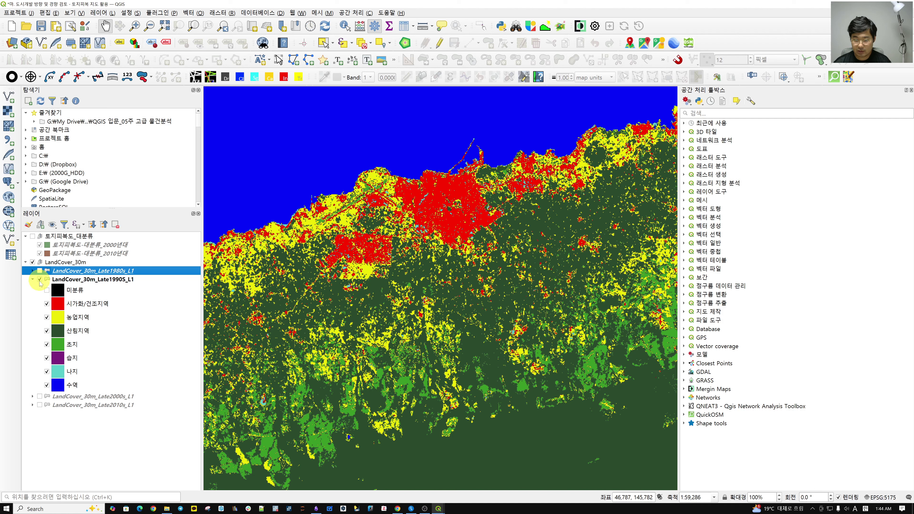
Collapse the Late1990S legend, expand the LandCover_30m_Late2000s_L1 legend and display that layer in place of Late1990S.
{"action": "left_click", "coordinate": [32, 279]}
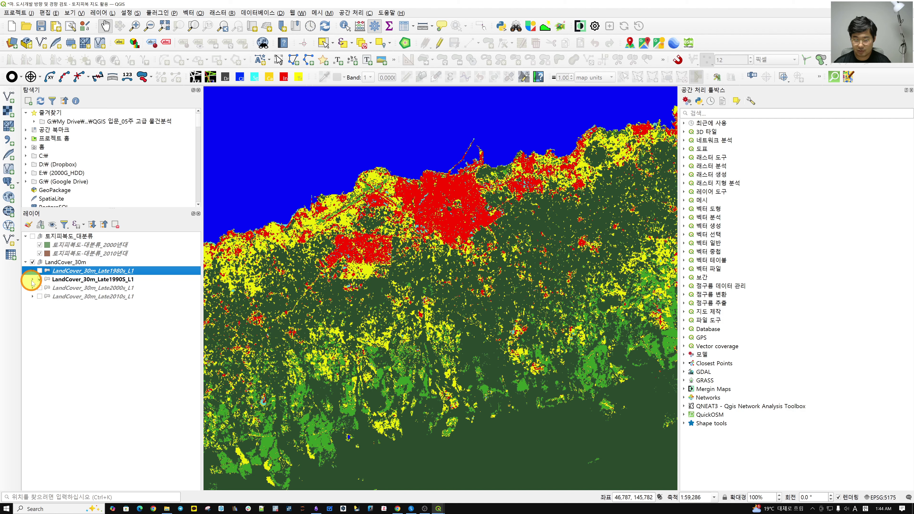
{"action": "left_click", "coordinate": [33, 288]}
{"action": "left_click", "coordinate": [39, 288]}
{"action": "left_click", "coordinate": [39, 279]}
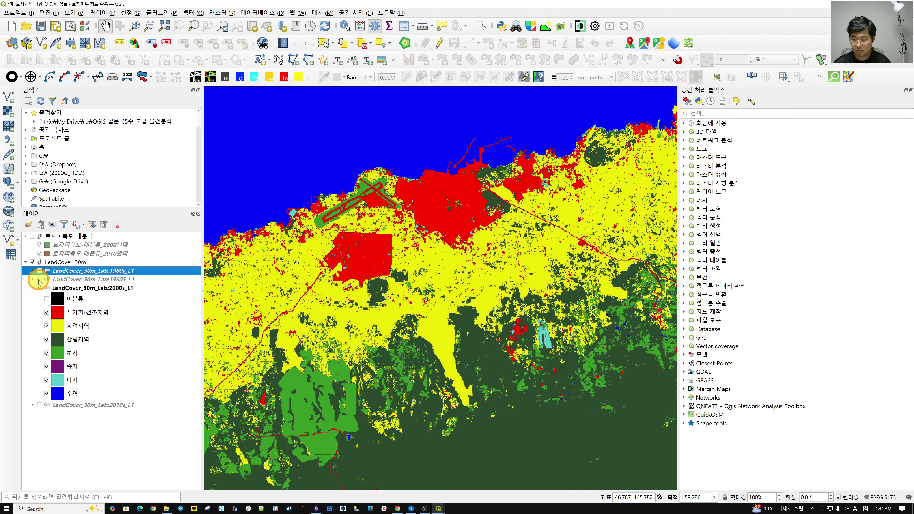
Alternate the Late1990S layer's visibility over Late2000s to compare urban and farmland extent between the two decades.
{"action": "left_click", "coordinate": [39, 280]}
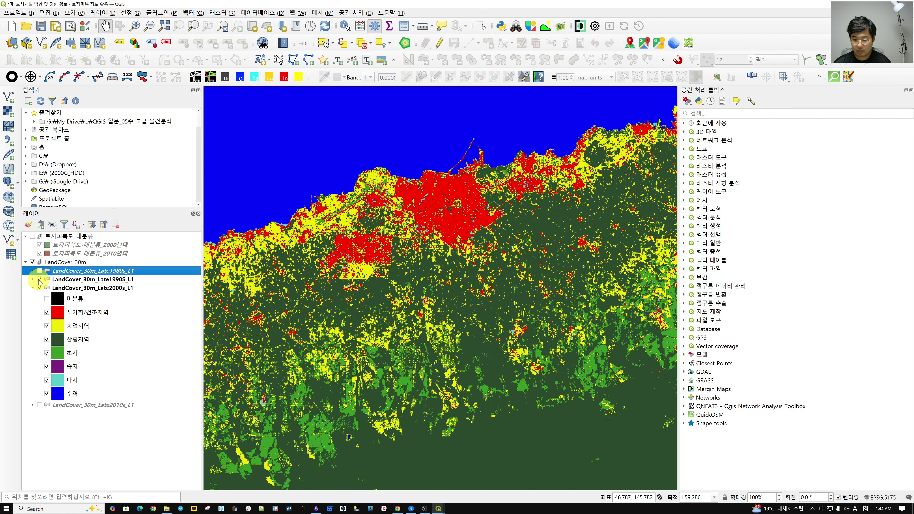
{"action": "left_click", "coordinate": [40, 280]}
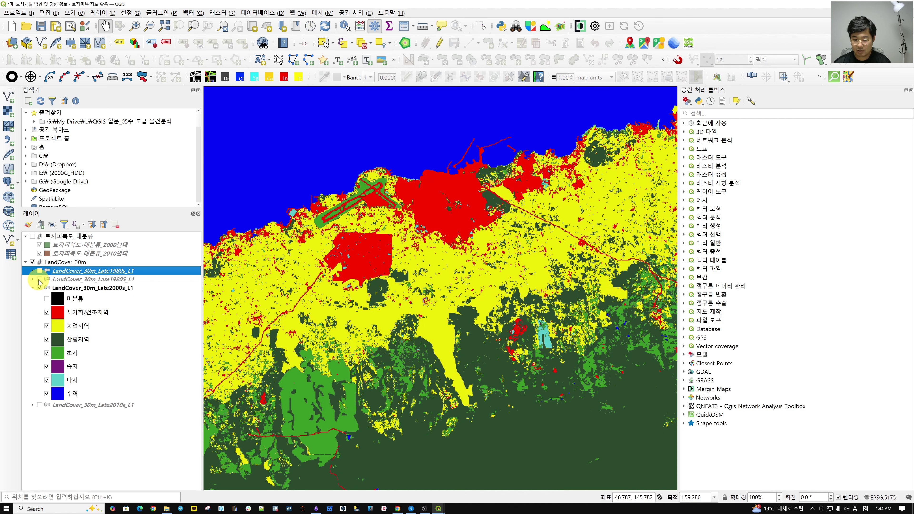
{"action": "left_click", "coordinate": [40, 279]}
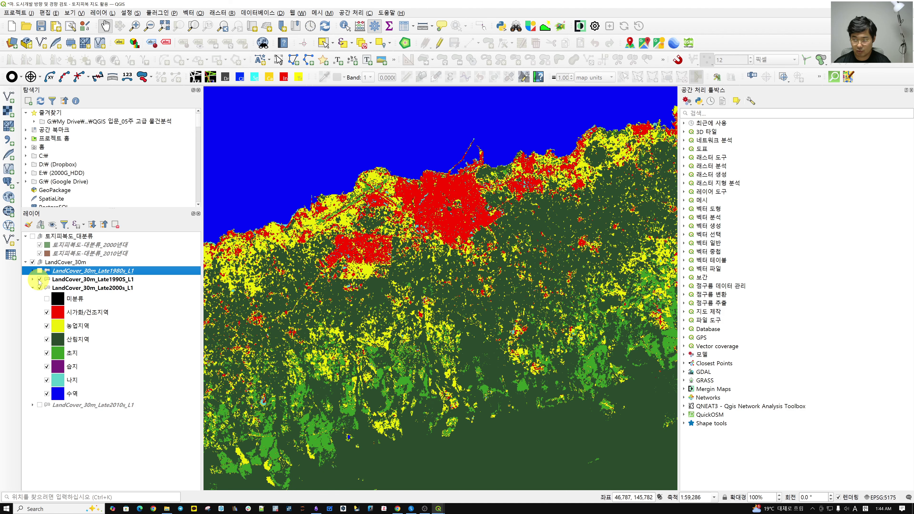
{"action": "left_click", "coordinate": [40, 279]}
{"action": "left_click", "coordinate": [39, 279]}
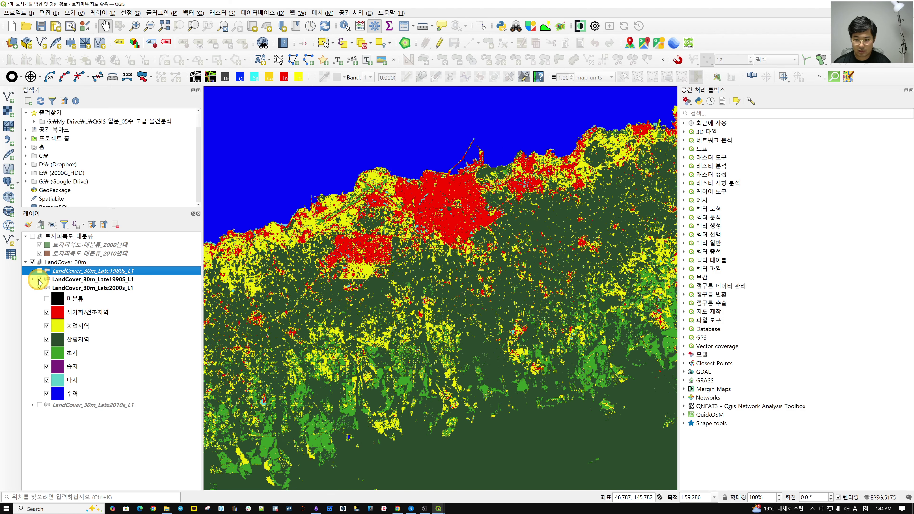
{"action": "left_click", "coordinate": [40, 280]}
{"action": "left_click", "coordinate": [40, 279]}
{"action": "left_click", "coordinate": [40, 280]}
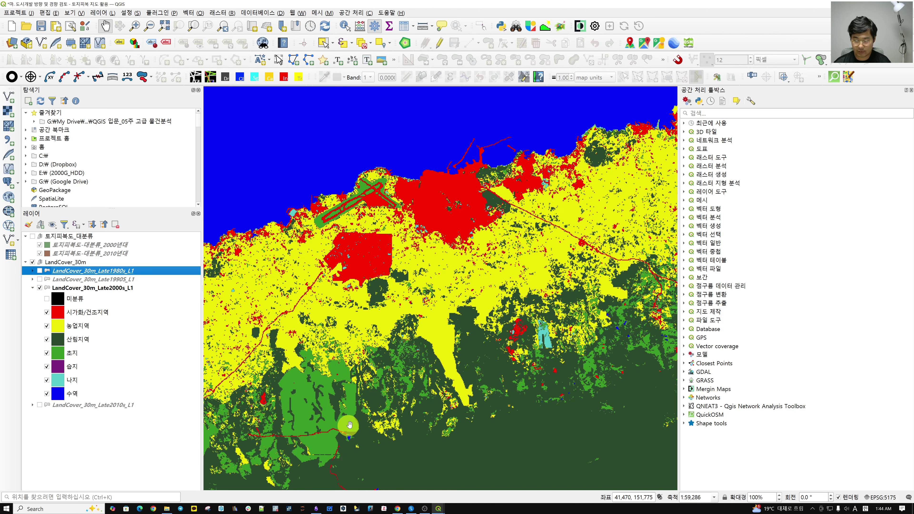
Collapse the Late2000s legend, expand the LandCover_30m_Late2010s_L1 legend and display that layer in place of Late2000s.
{"action": "left_click", "coordinate": [33, 288]}
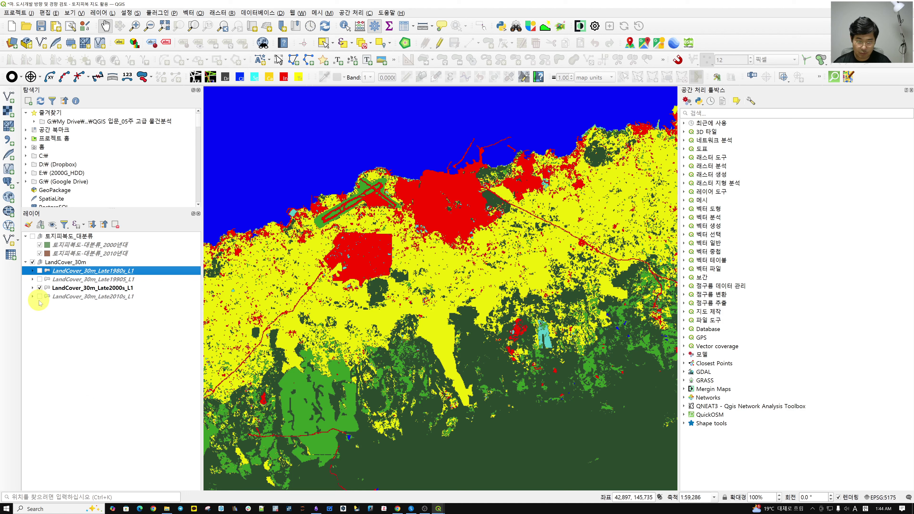
{"action": "left_click", "coordinate": [35, 296]}
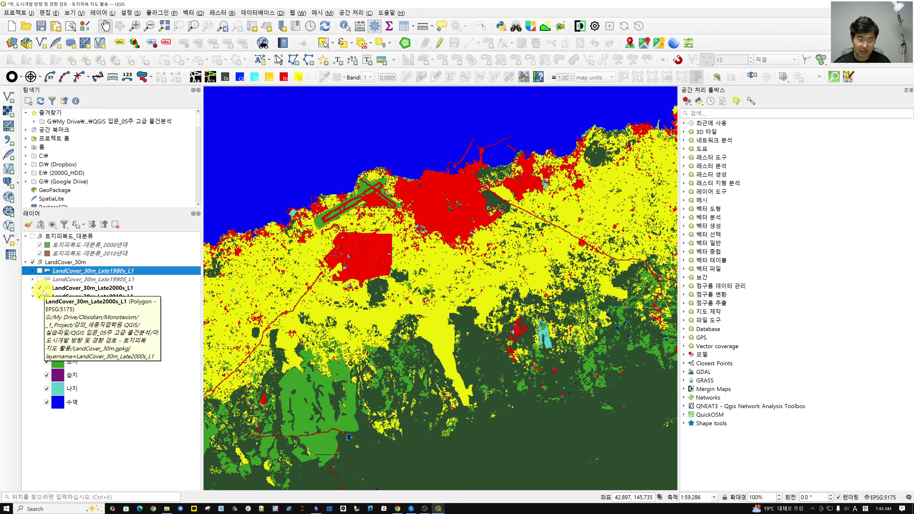
{"action": "left_click", "coordinate": [39, 288]}
{"action": "left_click", "coordinate": [40, 288]}
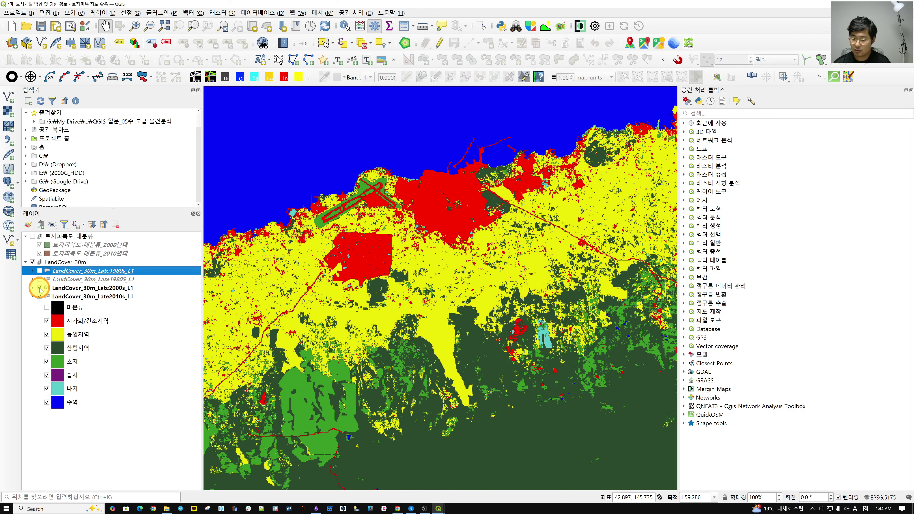
{"action": "left_click", "coordinate": [39, 288]}
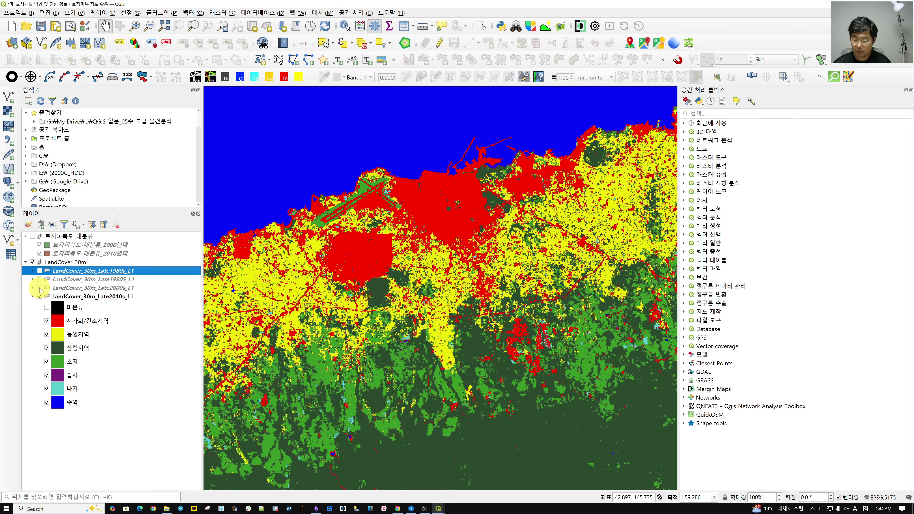
Alternate the Late2000s layer's visibility over Late2010s to examine how the built-up areas changed between the two decades.
{"action": "left_click", "coordinate": [40, 287]}
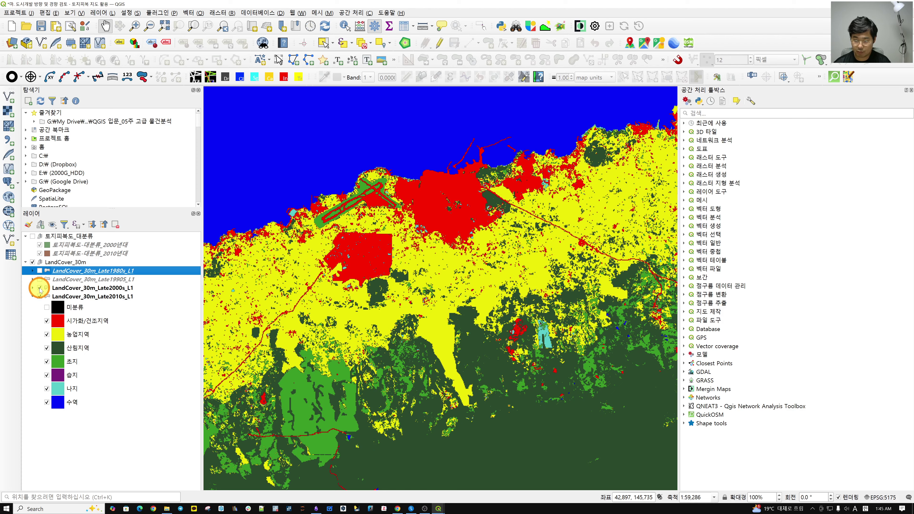
{"action": "left_click", "coordinate": [39, 288]}
{"action": "left_click", "coordinate": [40, 288]}
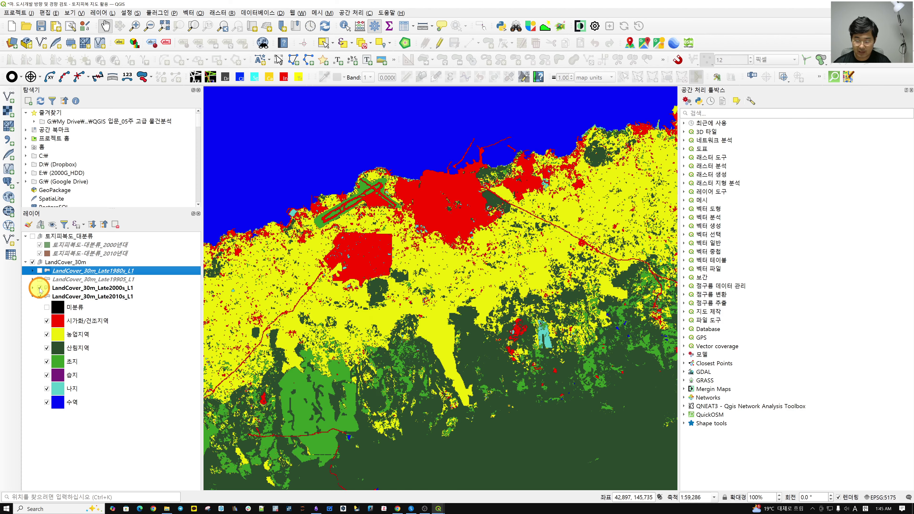
{"action": "left_click", "coordinate": [39, 288]}
{"action": "left_click", "coordinate": [39, 288]}
{"action": "left_click", "coordinate": [39, 288]}
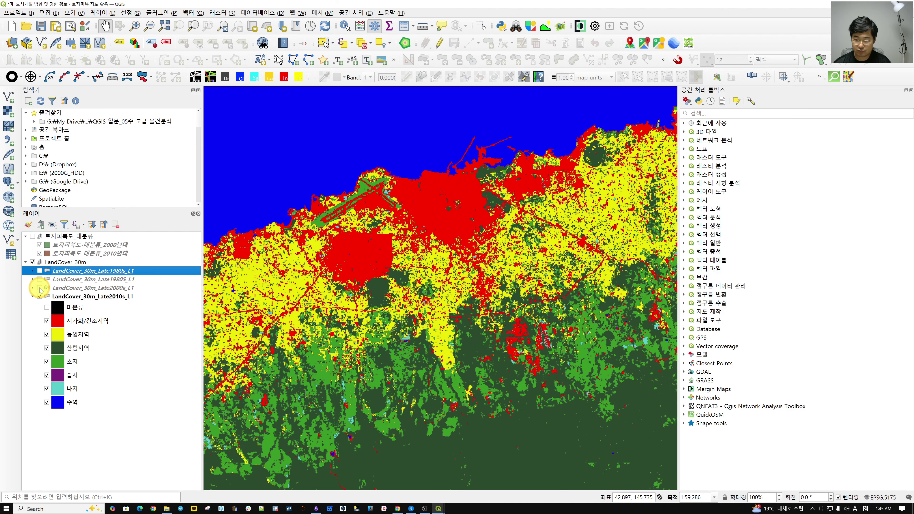
{"action": "left_click", "coordinate": [39, 288]}
{"action": "left_click", "coordinate": [39, 288]}
{"action": "left_click", "coordinate": [39, 288]}
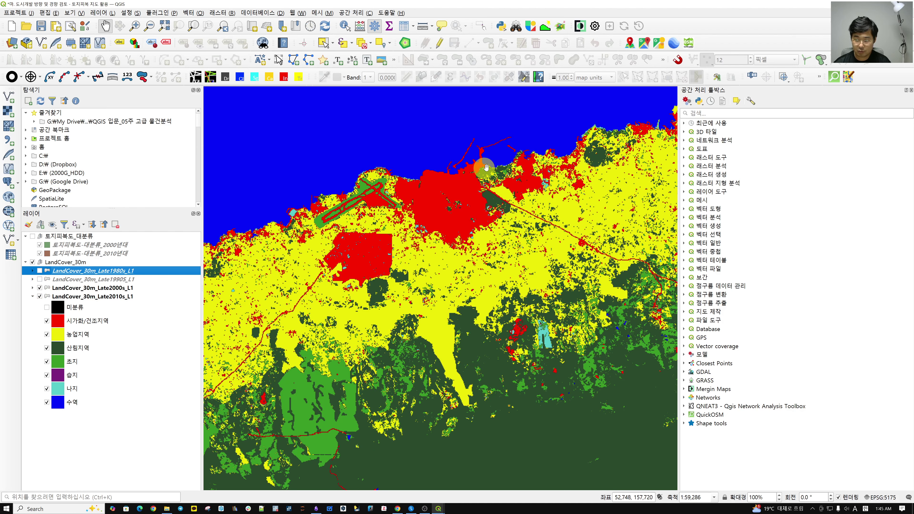
Toggle LandCover_30m_Late2000s_L1 on and off above Late2010s to compare the extent of built-up, farmland and grassland areas.
{"action": "left_click", "coordinate": [40, 288]}
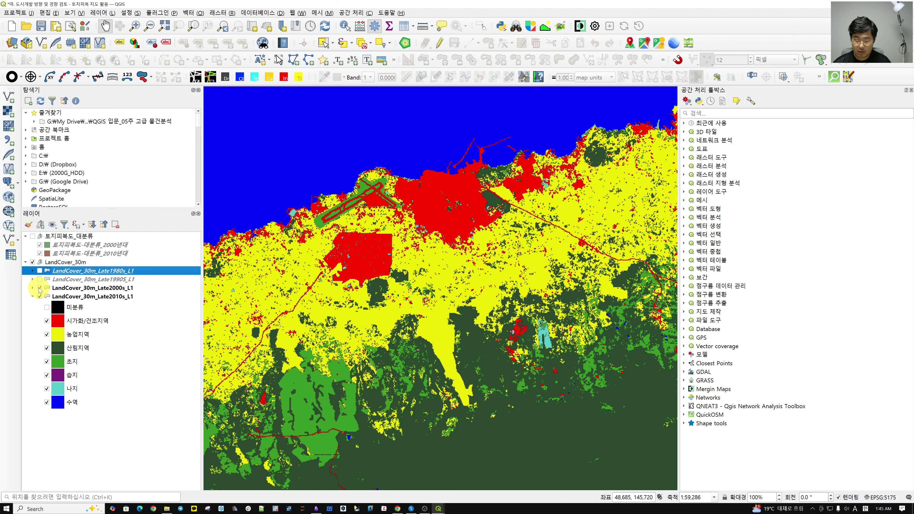
{"action": "left_click", "coordinate": [39, 288]}
{"action": "left_click", "coordinate": [40, 288]}
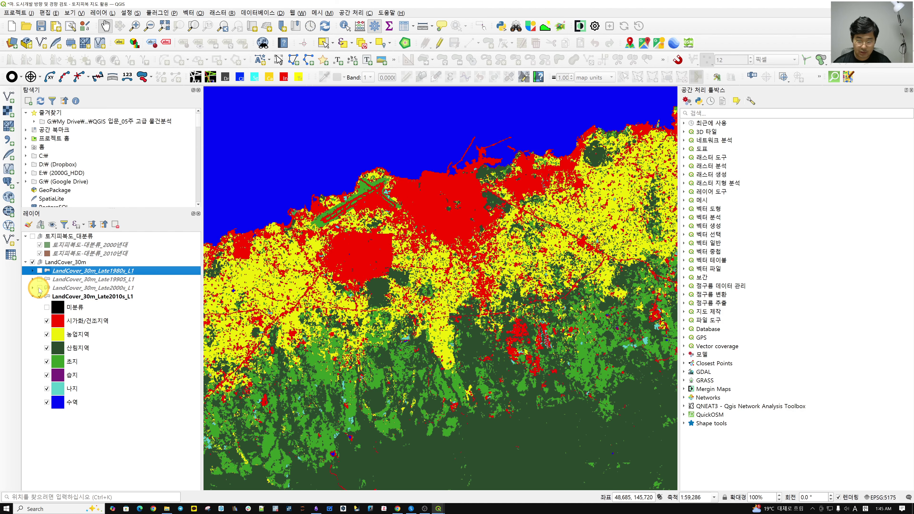
{"action": "left_click", "coordinate": [39, 288]}
{"action": "left_click", "coordinate": [40, 288]}
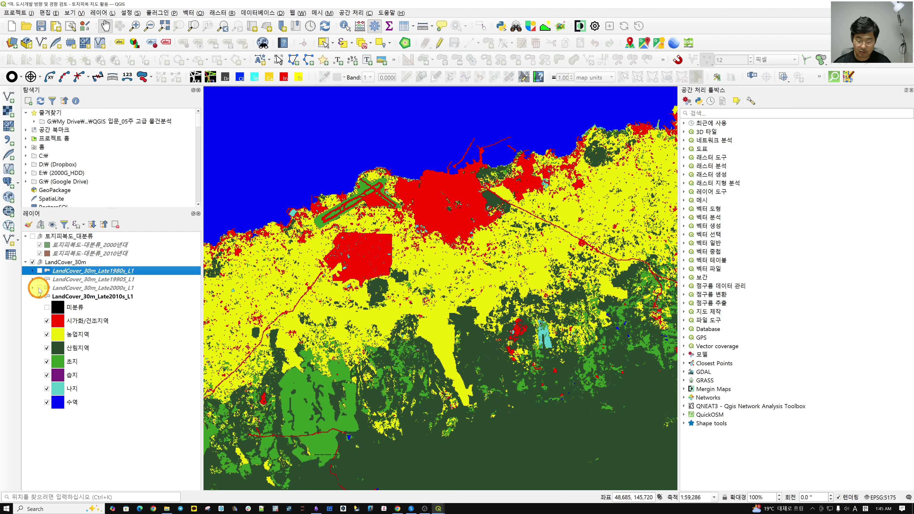
{"action": "left_click", "coordinate": [39, 288]}
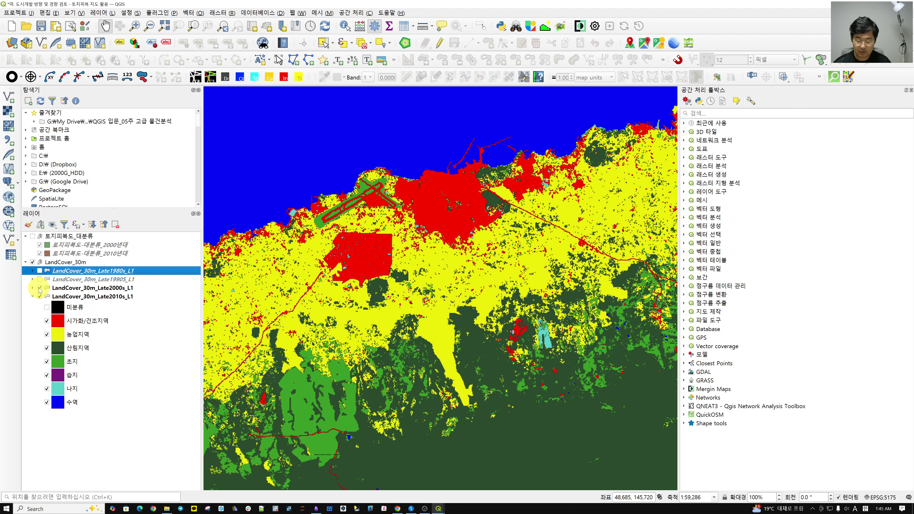
{"action": "left_click", "coordinate": [40, 288]}
{"action": "left_click", "coordinate": [40, 288]}
{"action": "left_click", "coordinate": [40, 288]}
{"action": "left_click", "coordinate": [39, 288]}
{"action": "left_click", "coordinate": [40, 288]}
{"action": "left_click", "coordinate": [40, 288]}
{"action": "left_click", "coordinate": [39, 288]}
{"action": "left_click", "coordinate": [39, 288]}
{"action": "left_click", "coordinate": [39, 288]}
{"action": "left_click", "coordinate": [40, 288]}
{"action": "left_click", "coordinate": [39, 288]}
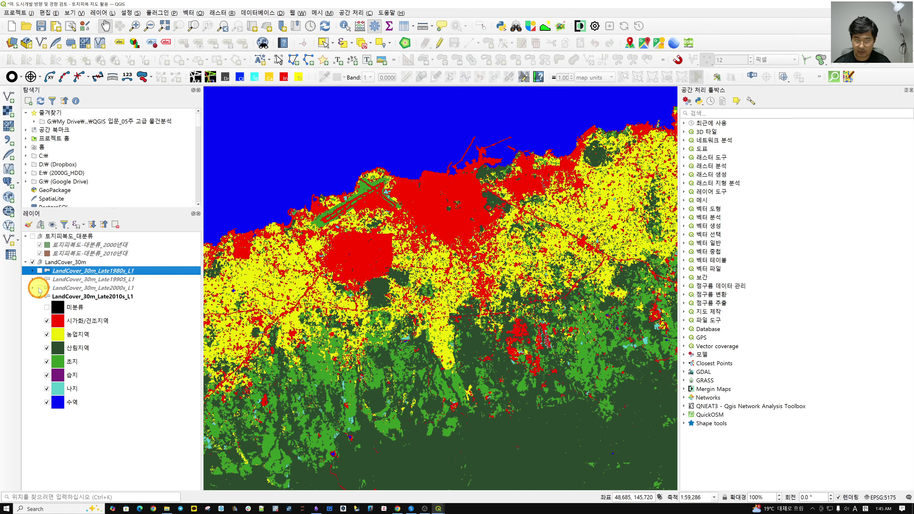
{"action": "left_click", "coordinate": [39, 288]}
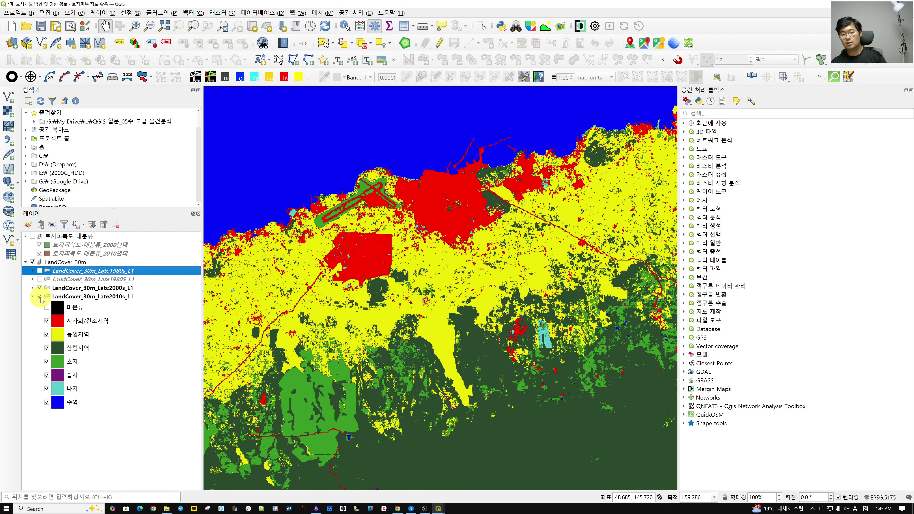
Hide the Late2000s and Late2010s layers and the LandCover_30m group, and display the 토지피복도_대분류 group in the map view.
{"action": "left_click", "coordinate": [40, 296]}
{"action": "left_click", "coordinate": [39, 288]}
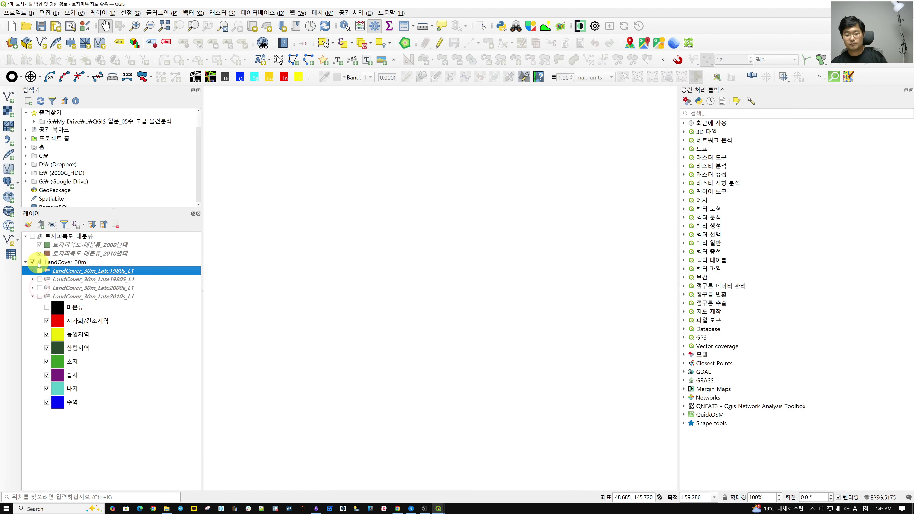
{"action": "left_click", "coordinate": [33, 263]}
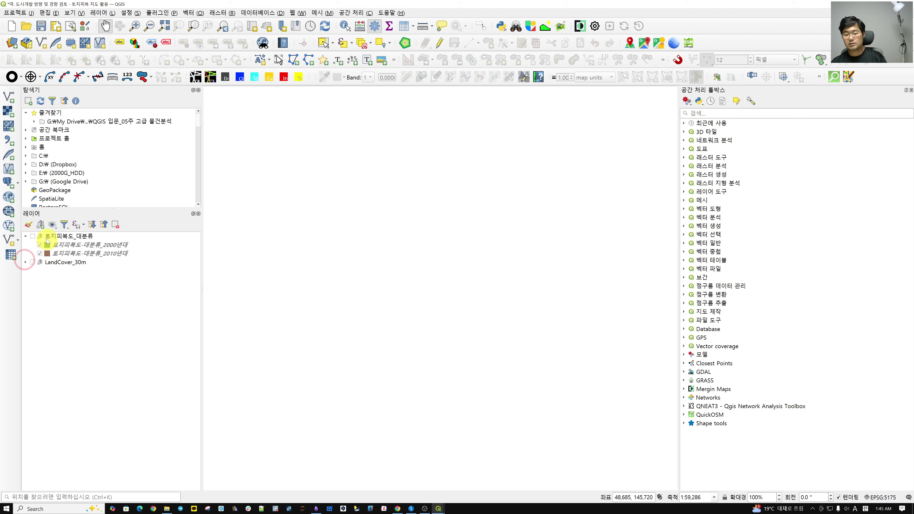
{"action": "left_click", "coordinate": [33, 237]}
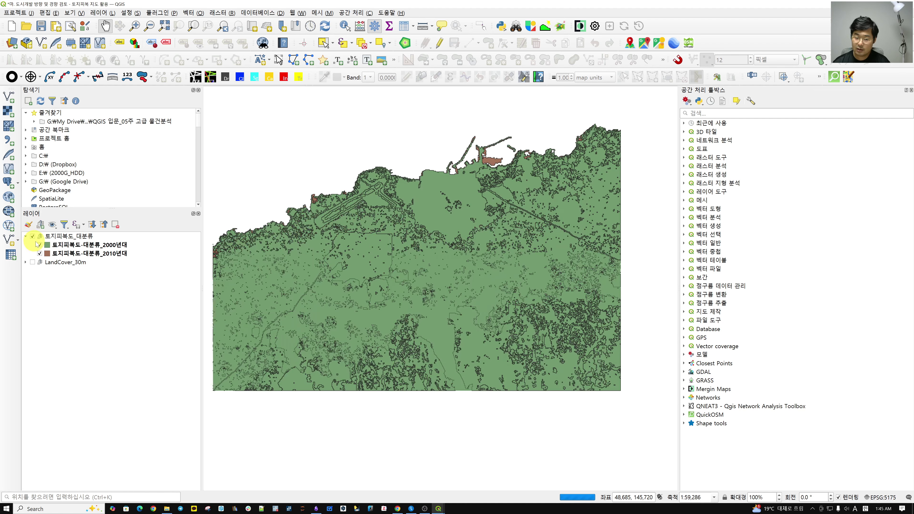
{"action": "left_click_drag", "start_coordinate": [336, 230], "coordinate": [353, 299]}
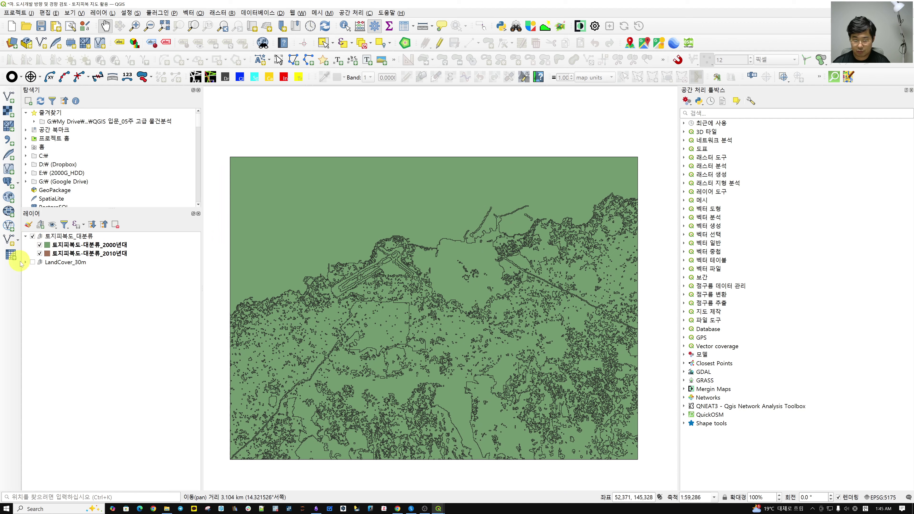
Alternate the visibility of 토지피복도-대분류_2000년대 over the 2010년대 layer to compare their polygon boundaries.
{"action": "left_click", "coordinate": [40, 245]}
{"action": "left_click", "coordinate": [39, 245]}
{"action": "left_click", "coordinate": [40, 245]}
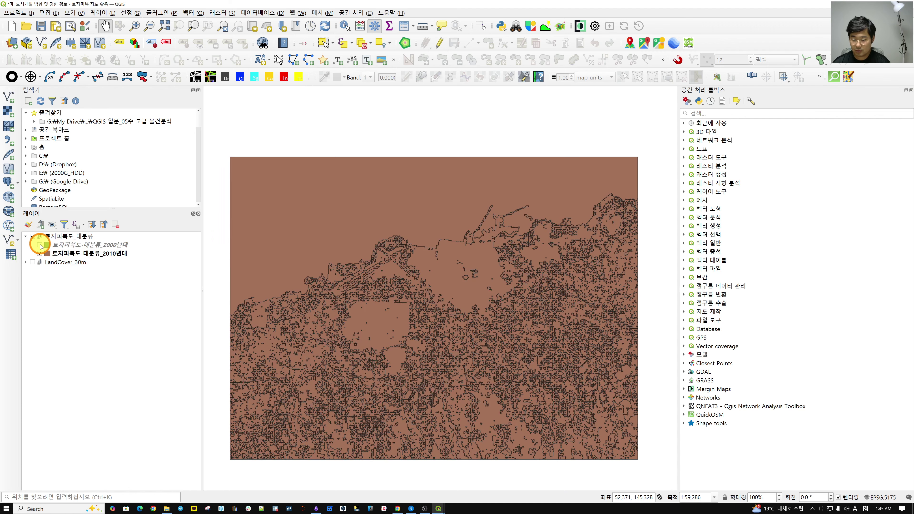
{"action": "left_click", "coordinate": [39, 246]}
{"action": "left_click", "coordinate": [40, 245]}
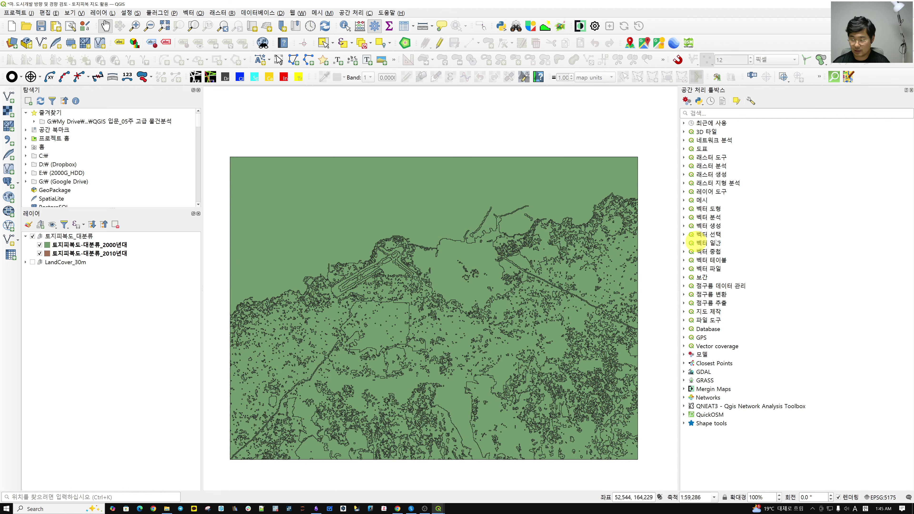
Set up a vector overlay Union (통합) with 토지피복도-대분류_2000년대 as input and 토지피복도-대분류_2010년대 as overlay layer.
{"action": "double_click", "coordinate": [712, 252]}
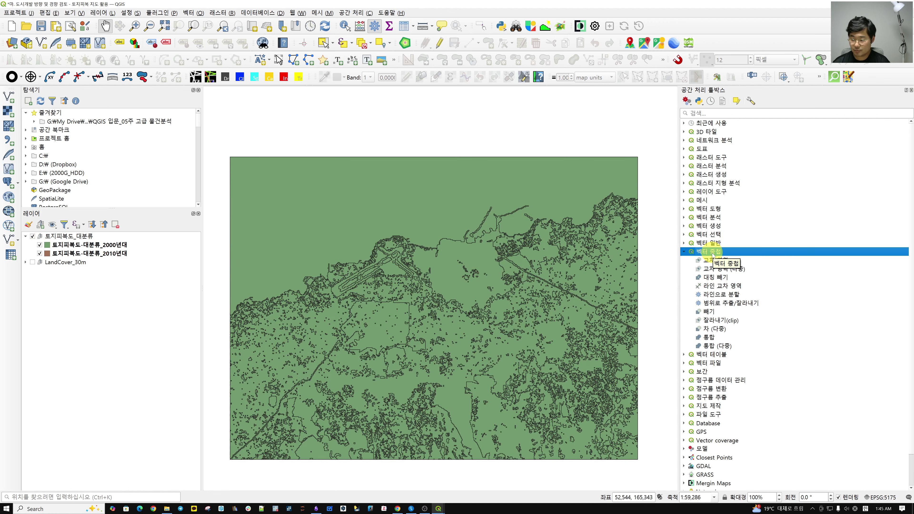
{"action": "double_click", "coordinate": [711, 337]}
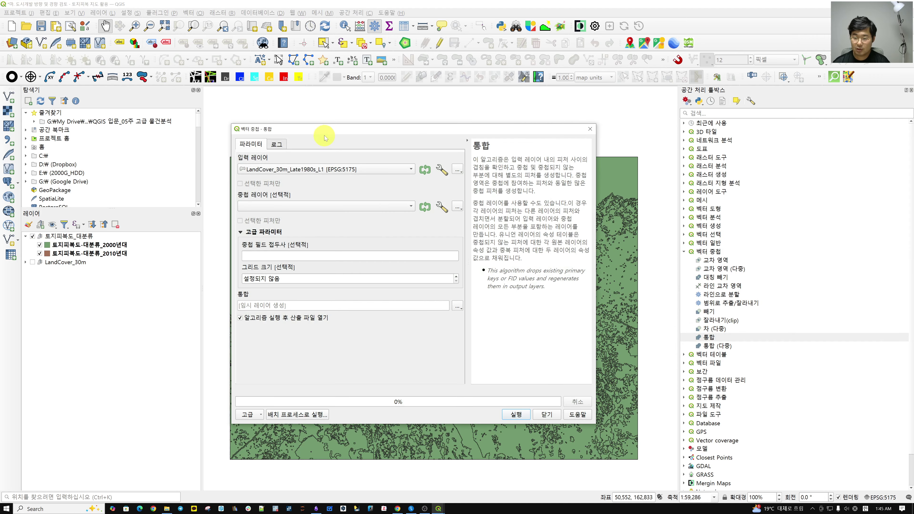
{"action": "left_click_drag", "start_coordinate": [325, 131], "coordinate": [463, 115]}
{"action": "left_click", "coordinate": [457, 154]}
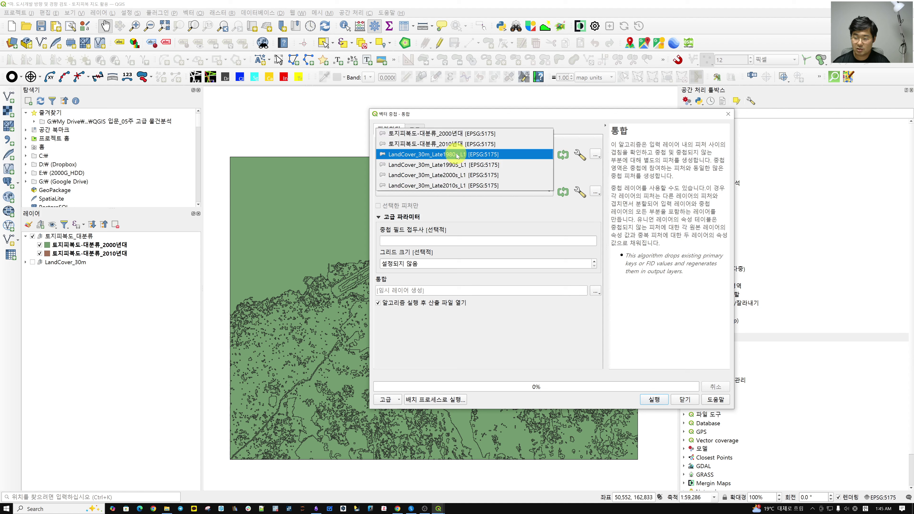
{"action": "left_click", "coordinate": [479, 131]}
{"action": "left_click", "coordinate": [450, 191]}
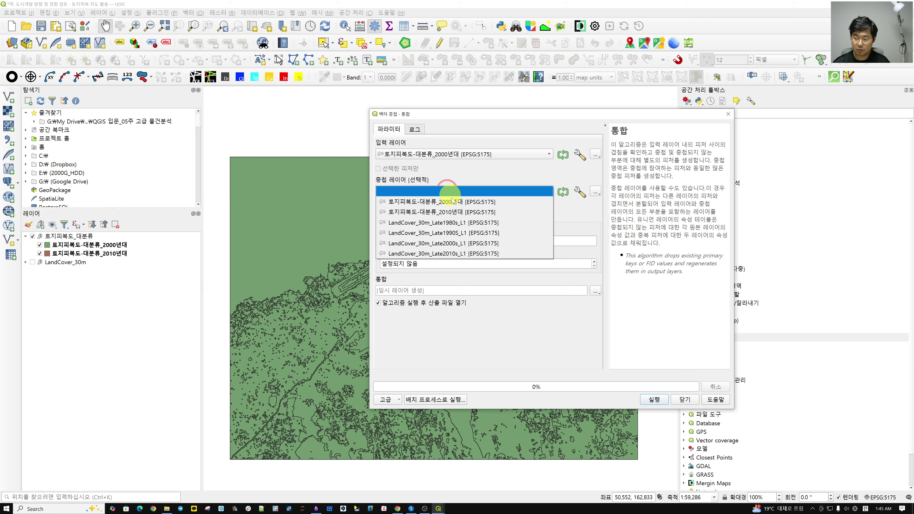
{"action": "left_click", "coordinate": [452, 213]}
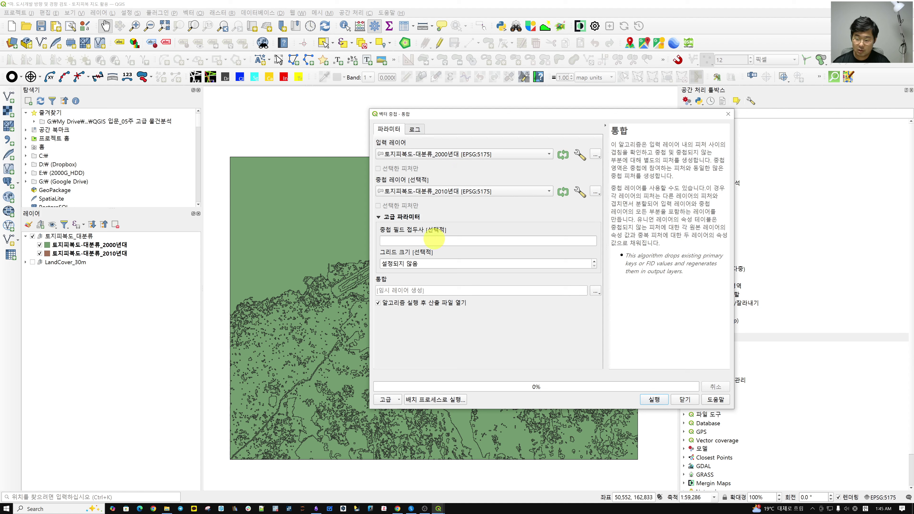
Set the overlay field prefix to after_ and try to run the Union into a temporary layer.
{"action": "left_click", "coordinate": [437, 242]}
{"action": "type", "text": "after_"}
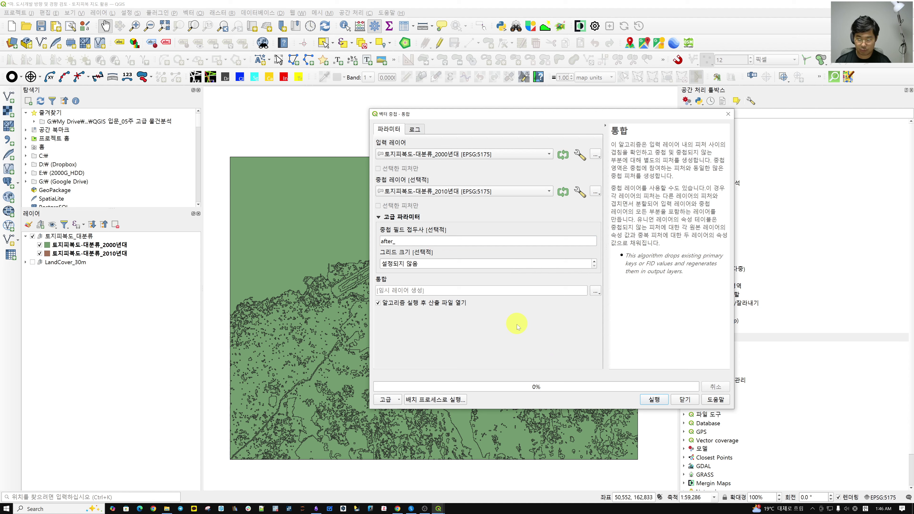
{"action": "key", "text": "Return"}
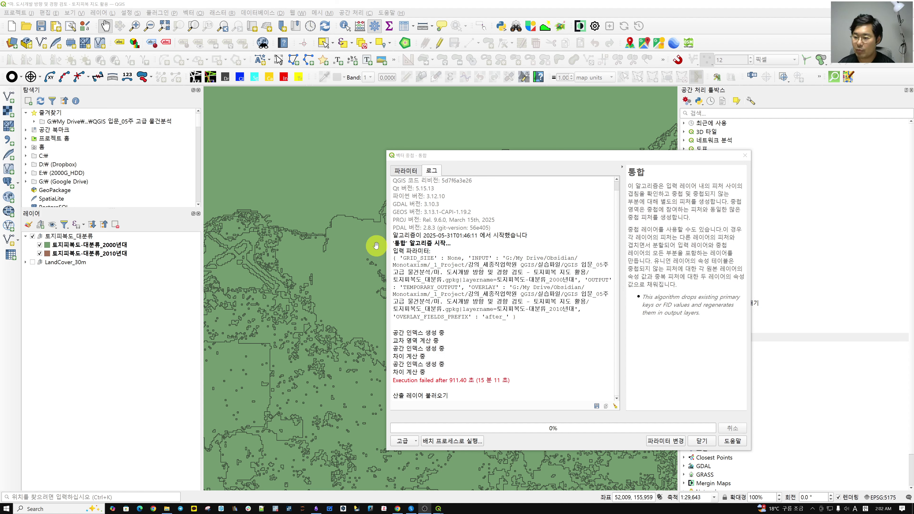
Review the Union run's log, including its execution time, and check the parameters used.
{"action": "left_click", "coordinate": [404, 173]}
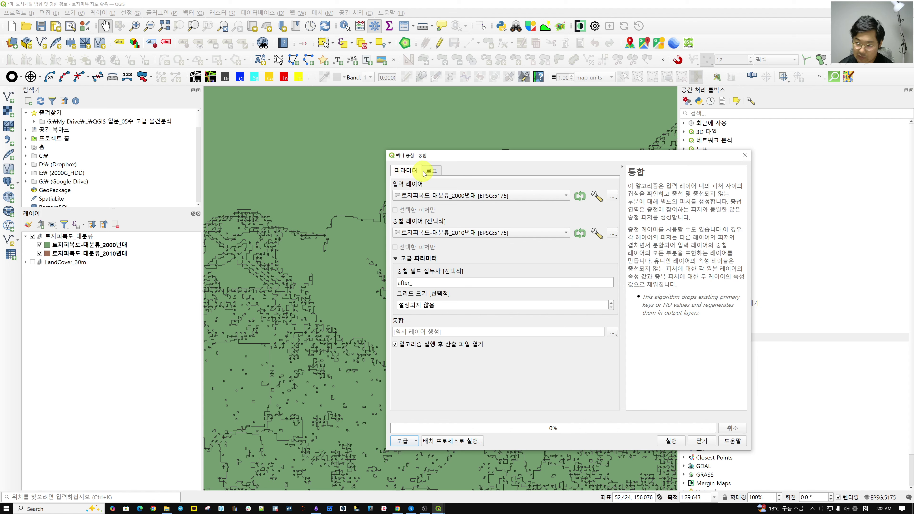
{"action": "left_click", "coordinate": [431, 171]}
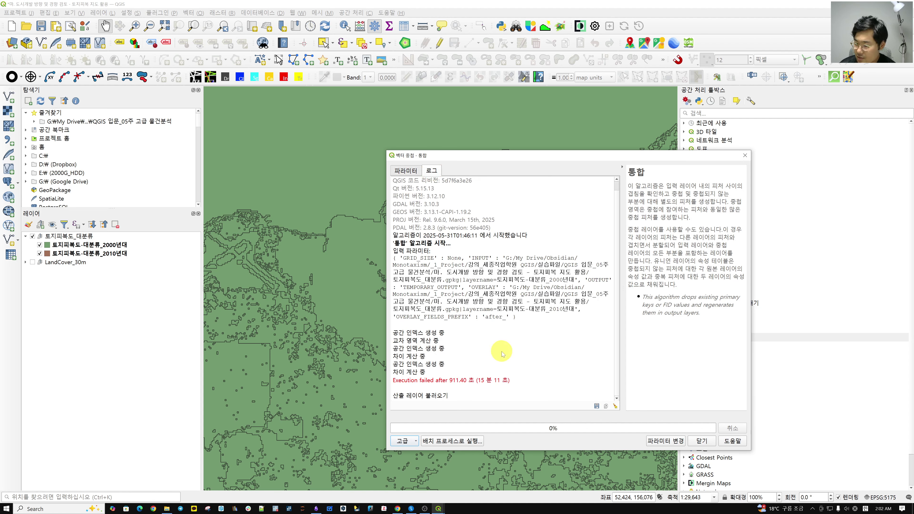
{"action": "left_click_drag", "start_coordinate": [479, 380], "coordinate": [506, 382]}
{"action": "left_click", "coordinate": [511, 381]}
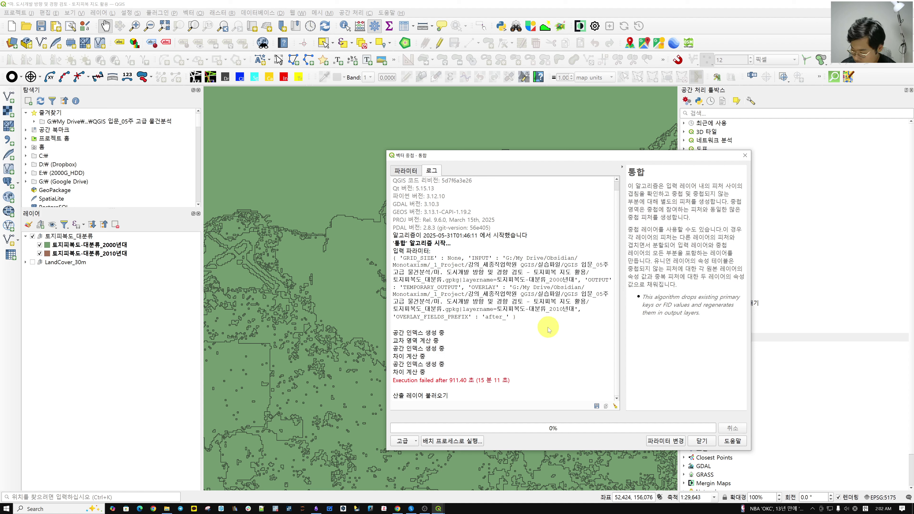
{"action": "left_click", "coordinate": [417, 175]}
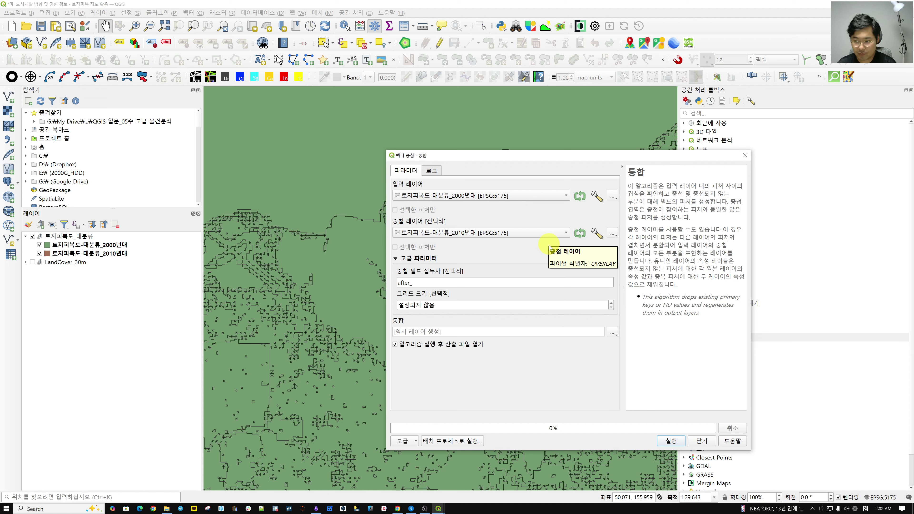
Expand the LandCover_30m group to show its decade layers and the Late2010s legend classes.
{"action": "left_click", "coordinate": [45, 254]}
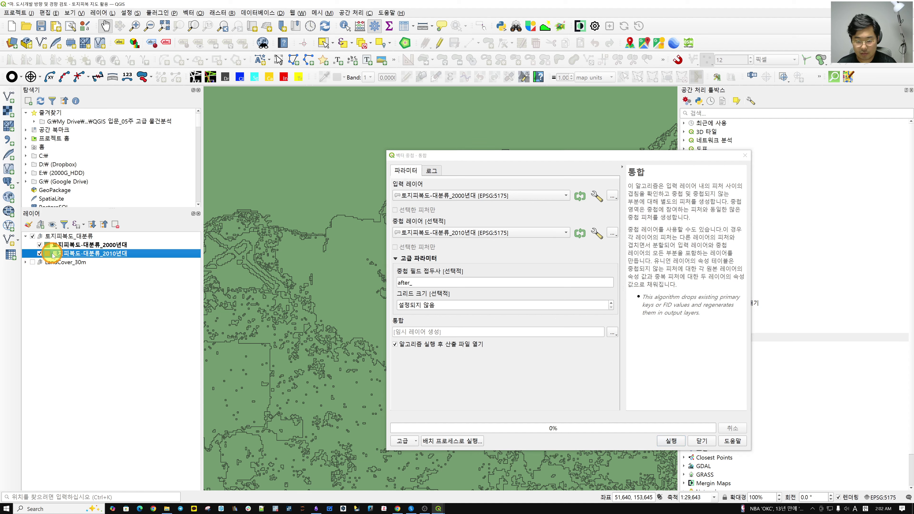
{"action": "left_click", "coordinate": [27, 263]}
{"action": "left_click", "coordinate": [86, 324]}
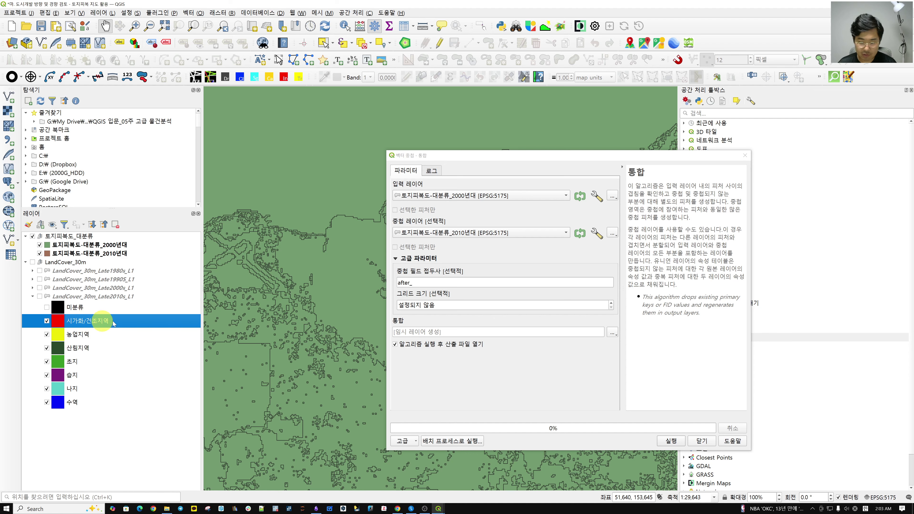
{"action": "left_click", "coordinate": [149, 417]}
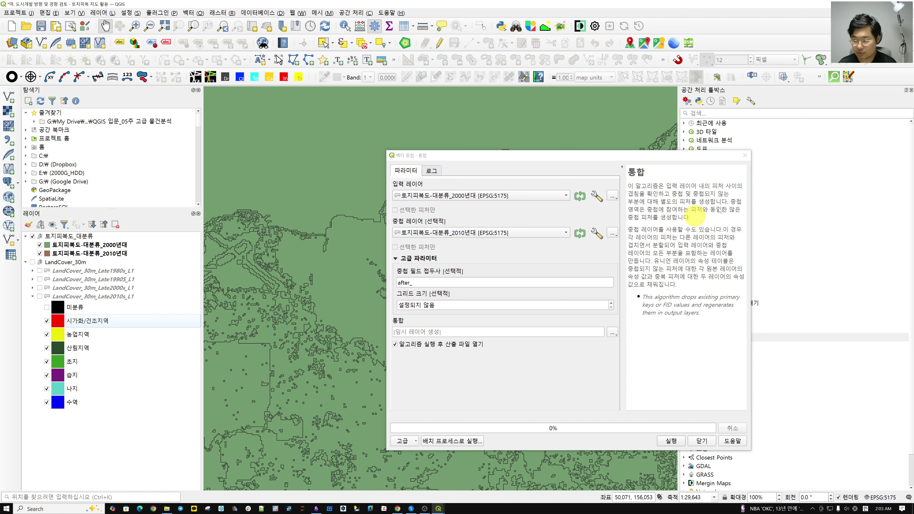
Close the Union dialog, and hide and collapse the 토지피복도_대분류 group.
{"action": "left_click", "coordinate": [745, 156]}
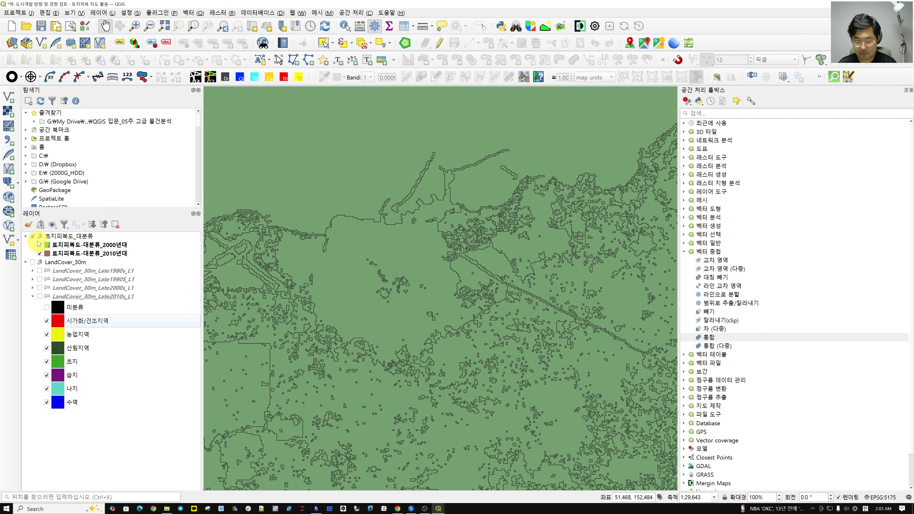
{"action": "left_click", "coordinate": [32, 235]}
{"action": "left_click", "coordinate": [26, 236]}
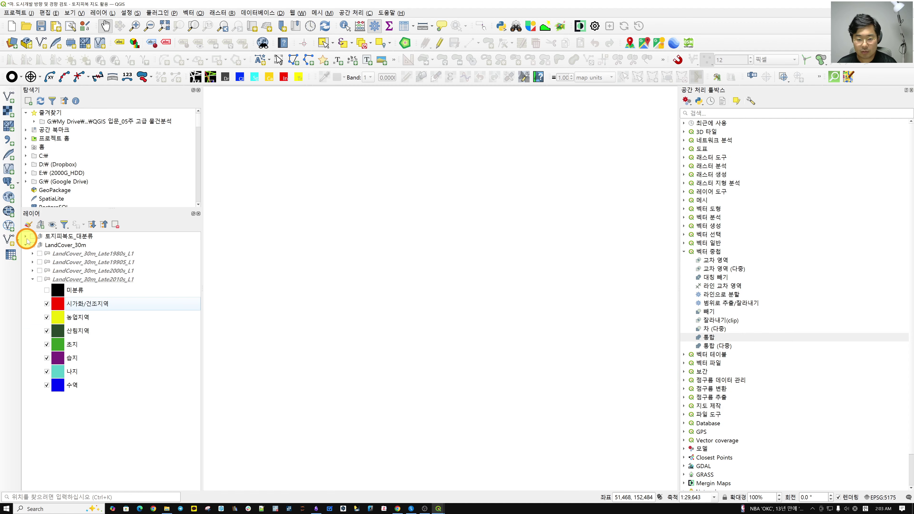
Turn on the LandCover_30m group, collapse the Late2010s legend, and display LandCover_30m_Late2000s_L1 with its legend expanded.
{"action": "left_click", "coordinate": [65, 280]}
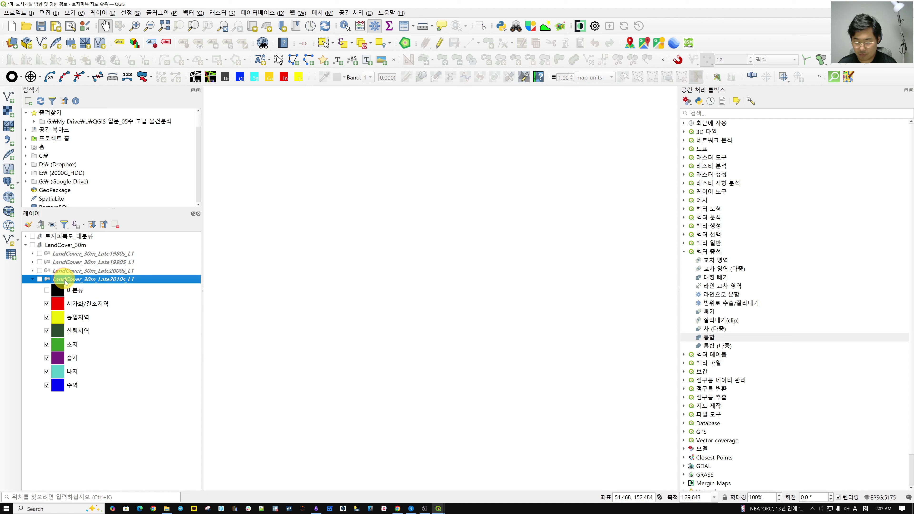
{"action": "left_click", "coordinate": [32, 245]}
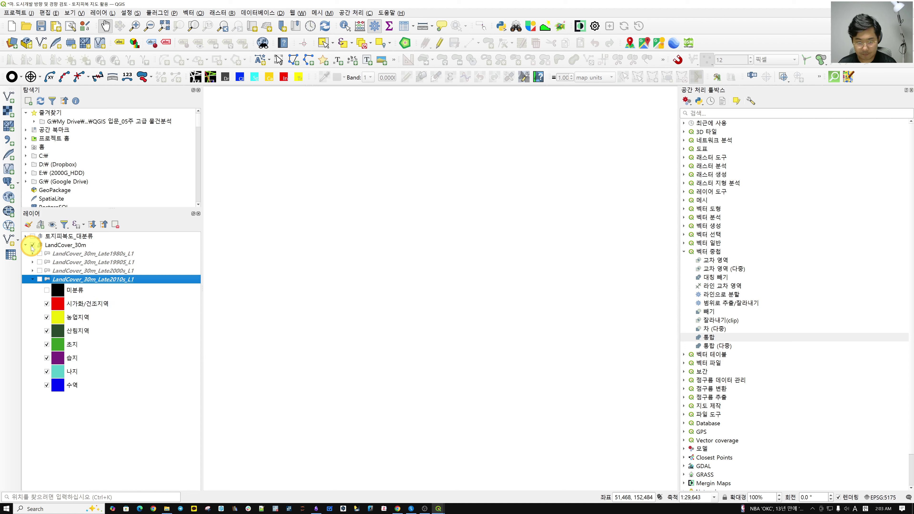
{"action": "left_click", "coordinate": [33, 280]}
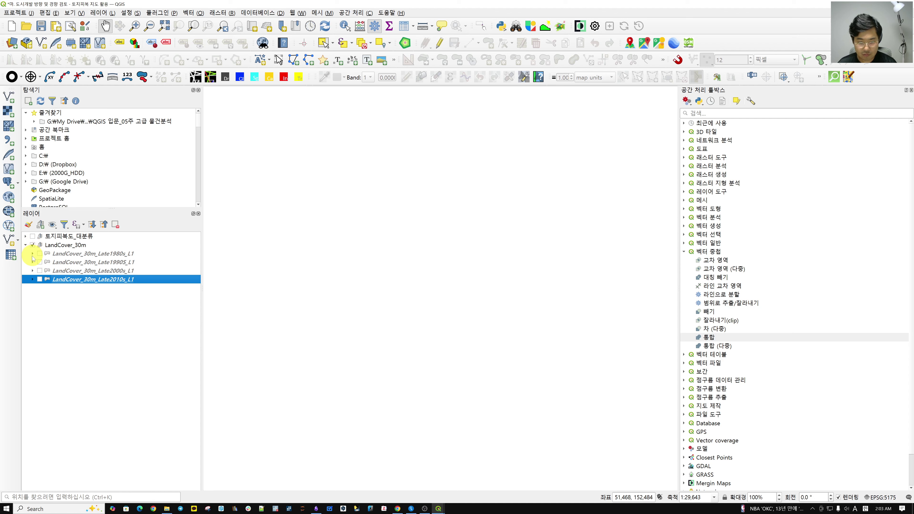
{"action": "left_click", "coordinate": [32, 270]}
{"action": "left_click", "coordinate": [47, 271]}
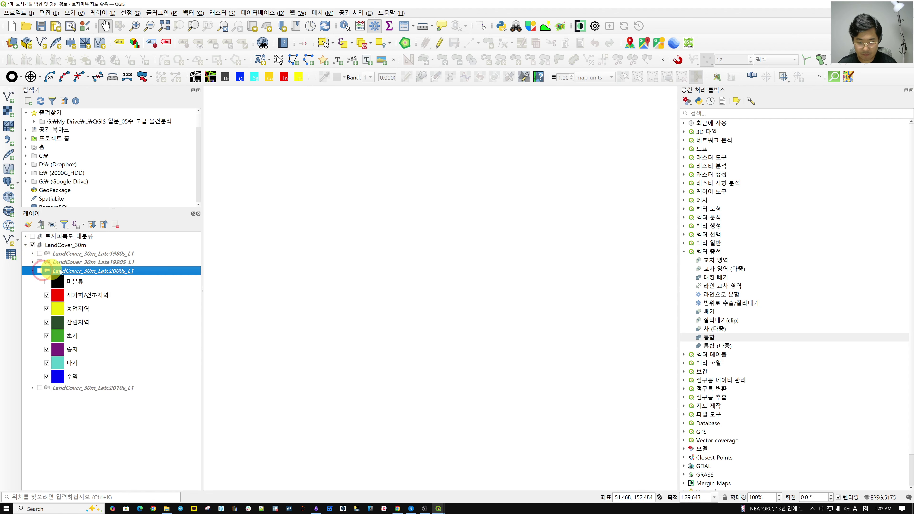
{"action": "left_click", "coordinate": [40, 270]}
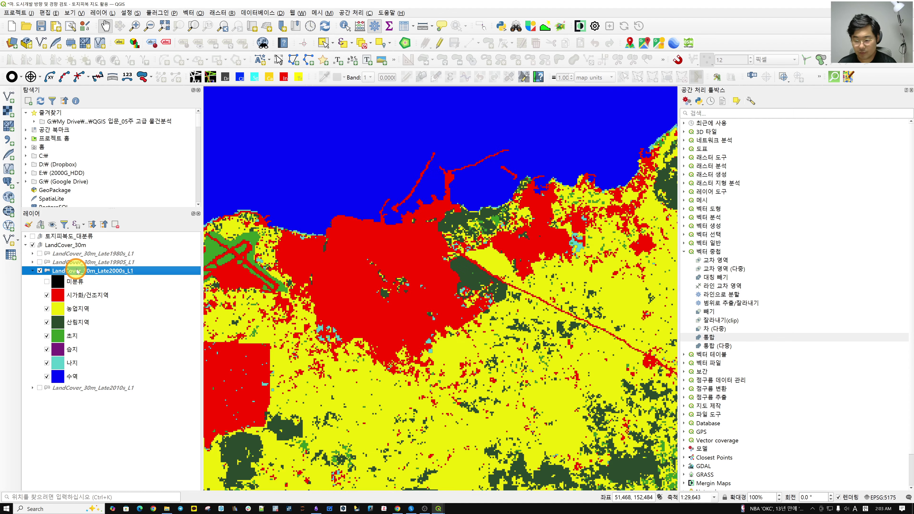
Set the opacity of the LandCover_30m_Late2000s_L1 layer to 40%.
{"action": "double_click", "coordinate": [170, 272]}
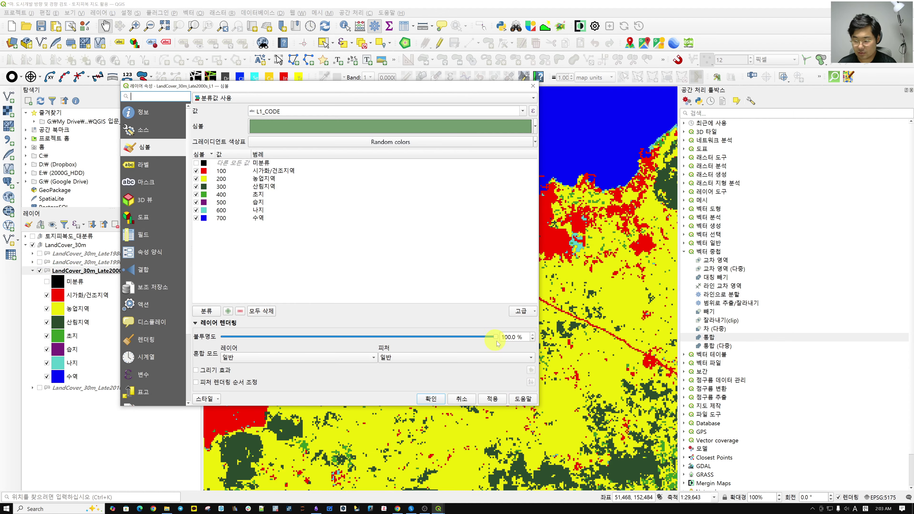
{"action": "double_click", "coordinate": [525, 337]}
{"action": "type", "text": "40"}
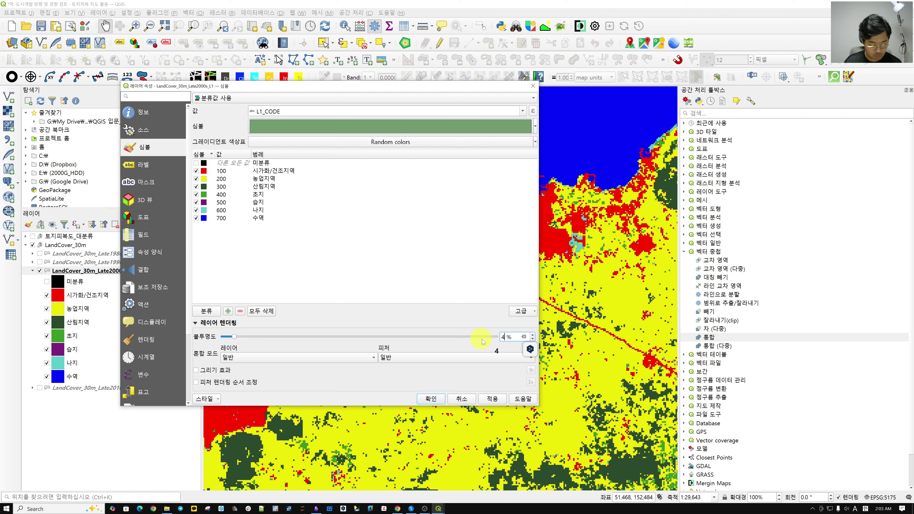
{"action": "key", "text": "Return"}
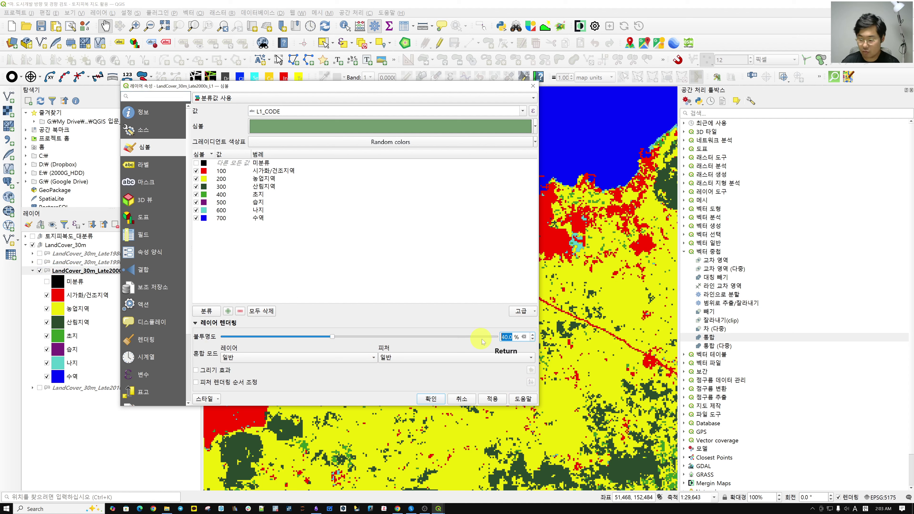
{"action": "left_click", "coordinate": [426, 399]}
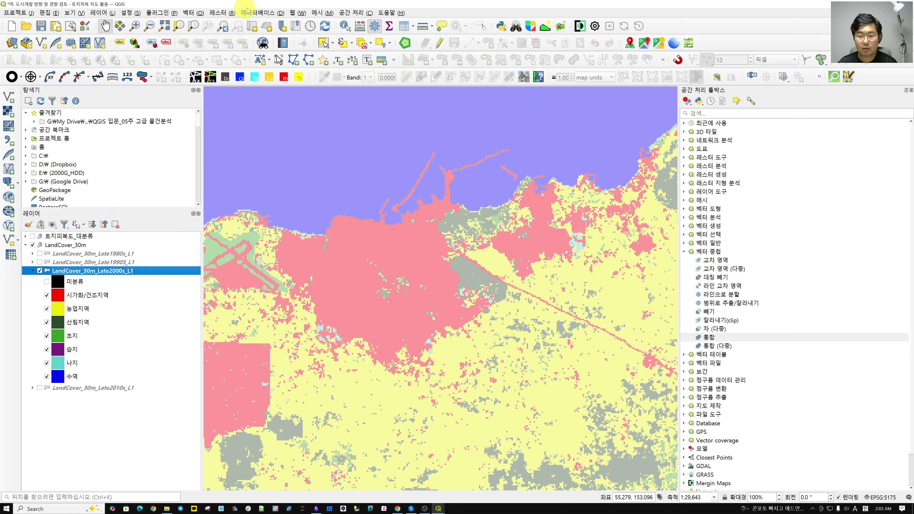
Add the VWorld Hybrid map from TMS for Korea as a background beneath the land cover layers.
{"action": "left_click", "coordinate": [253, 14]}
{"action": "mouse_move", "coordinate": [297, 13]}
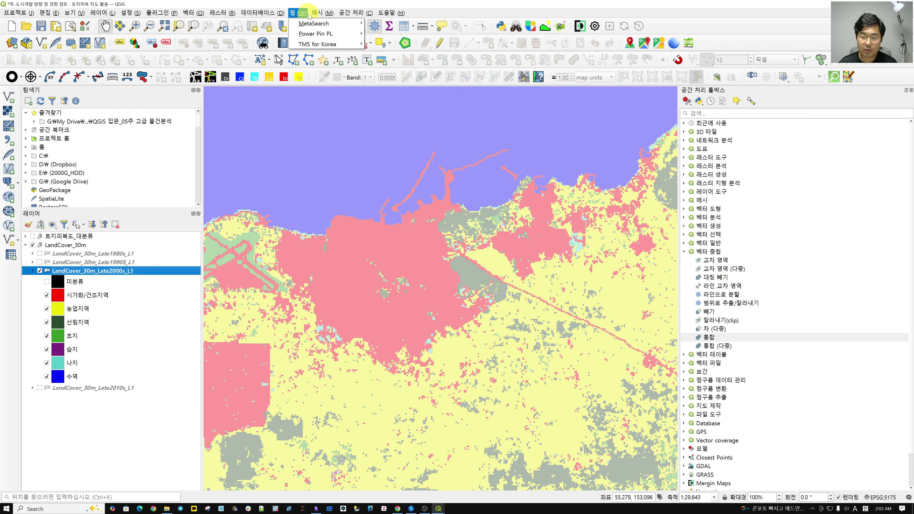
{"action": "mouse_move", "coordinate": [334, 44]}
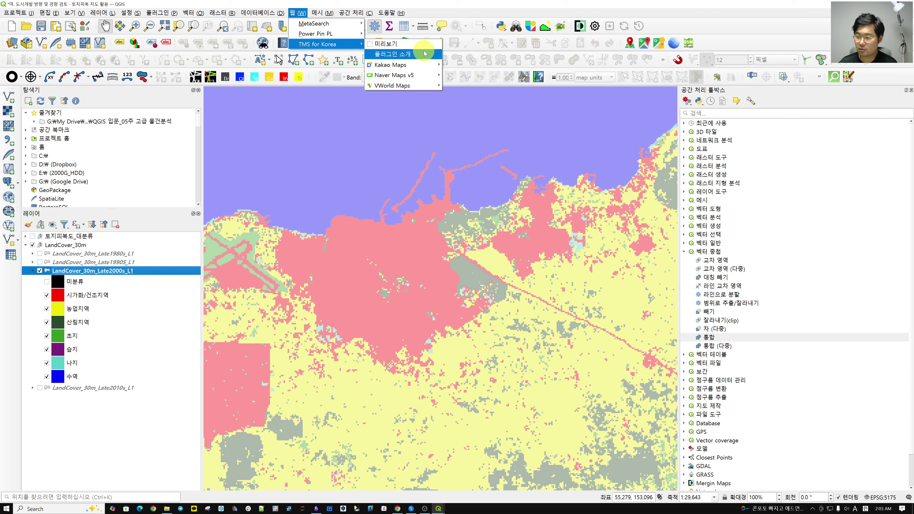
{"action": "mouse_move", "coordinate": [426, 76]}
{"action": "mouse_move", "coordinate": [392, 85]}
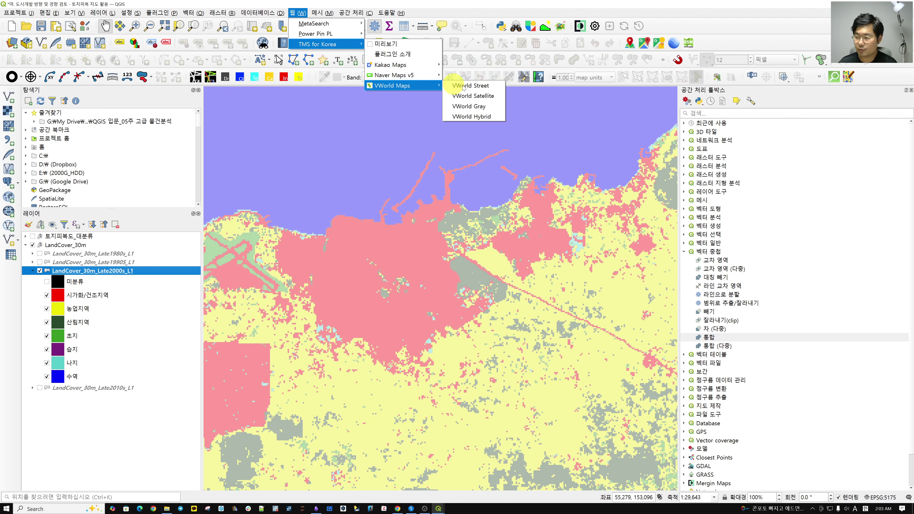
{"action": "left_click", "coordinate": [485, 116]}
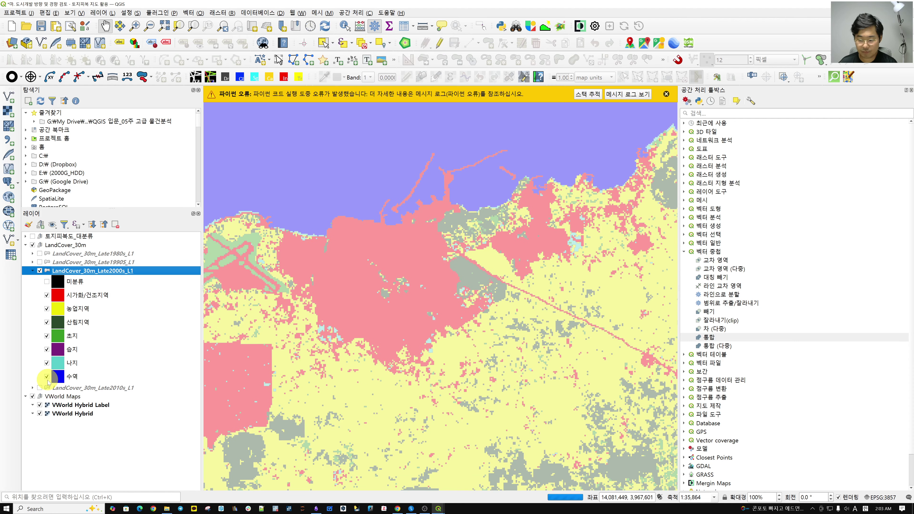
Examine the Late2000s land cover over the satellite imagery, from the harbour city to the farmland and settlements south of it.
{"action": "left_click_drag", "start_coordinate": [326, 311], "coordinate": [331, 309]}
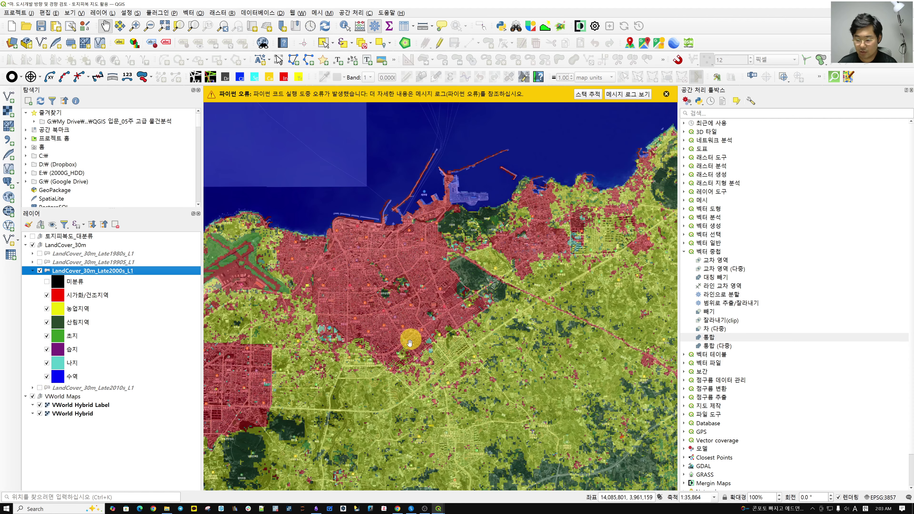
{"action": "scroll", "coordinate": [496, 261], "scroll_direction": "up", "scroll_amount": 1}
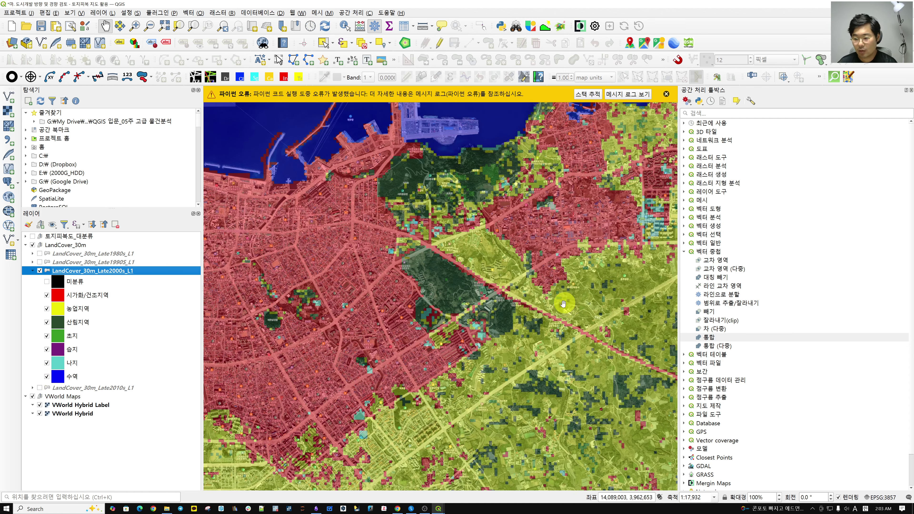
{"action": "left_click_drag", "start_coordinate": [448, 407], "coordinate": [541, 263]}
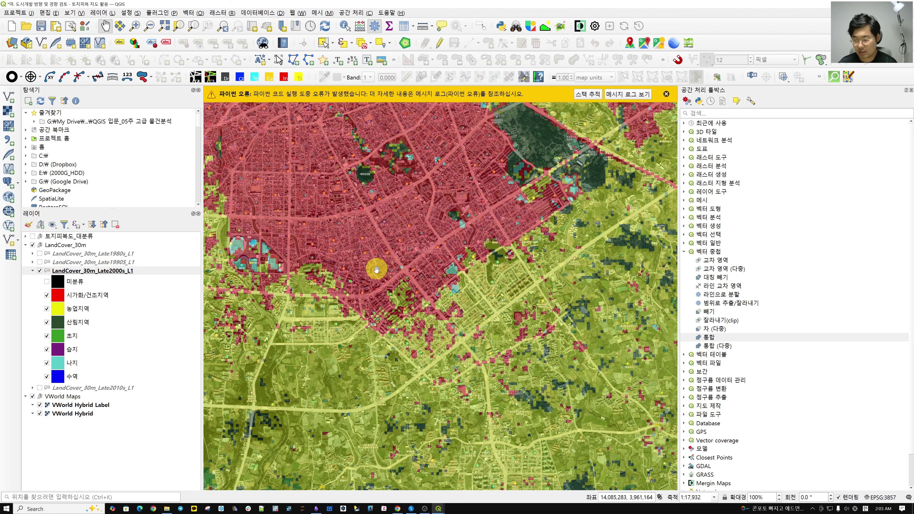
{"action": "left_click_drag", "start_coordinate": [537, 472], "coordinate": [501, 277]}
{"action": "scroll", "coordinate": [509, 372], "scroll_direction": "up", "scroll_amount": 1}
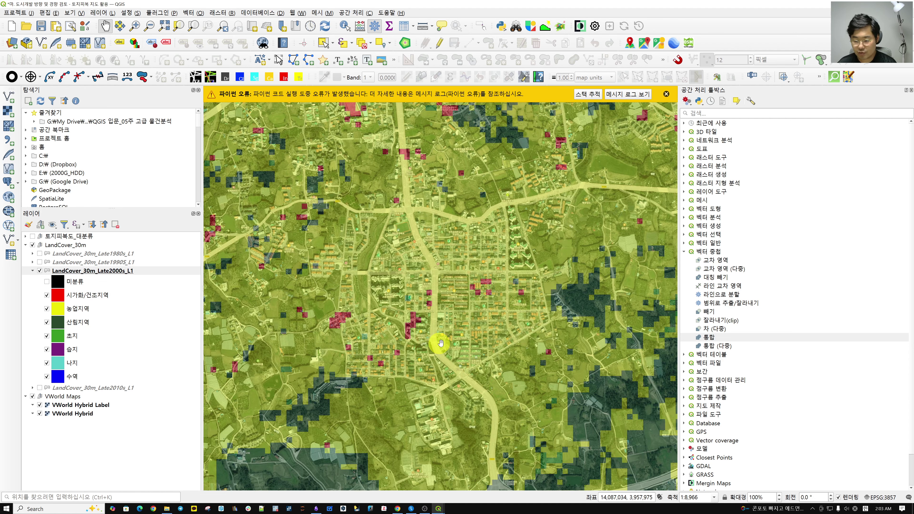
{"action": "left_click_drag", "start_coordinate": [561, 178], "coordinate": [555, 407]}
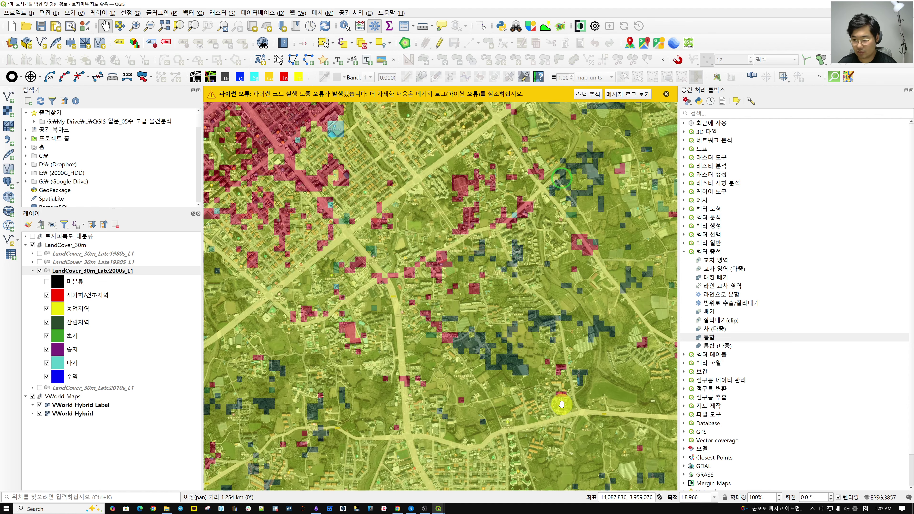
{"action": "left_click_drag", "start_coordinate": [402, 204], "coordinate": [492, 319]}
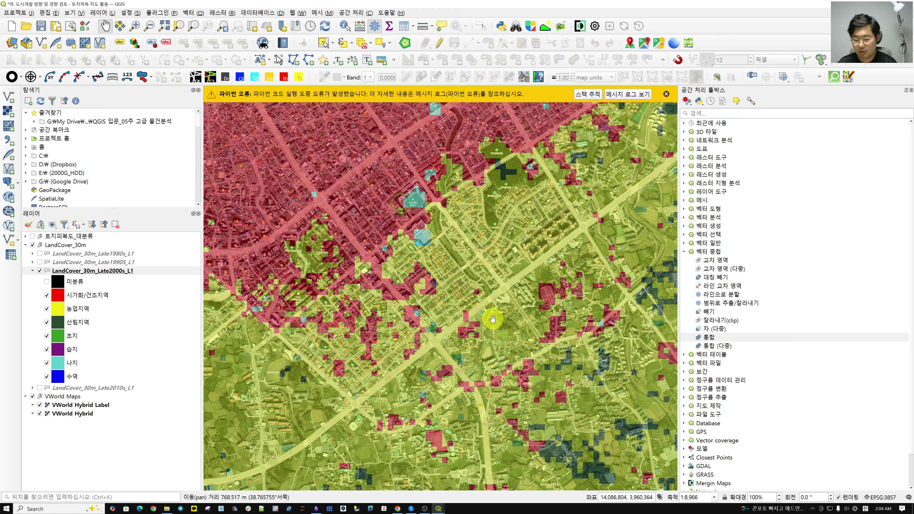
Copy all style categories from LandCover_30m_Late2000s_L1 and paste them onto LandCover_30m_Late2010s_L1.
{"action": "right_click", "coordinate": [101, 270]}
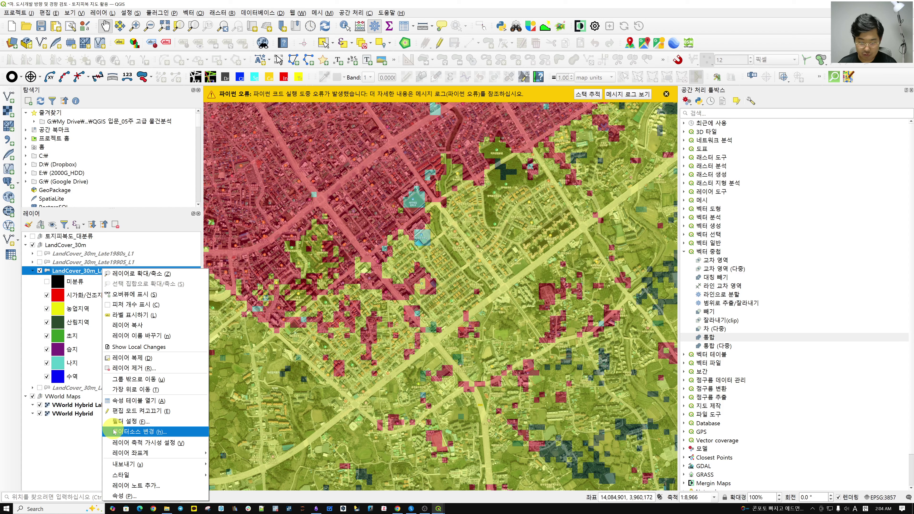
{"action": "mouse_move", "coordinate": [139, 466]}
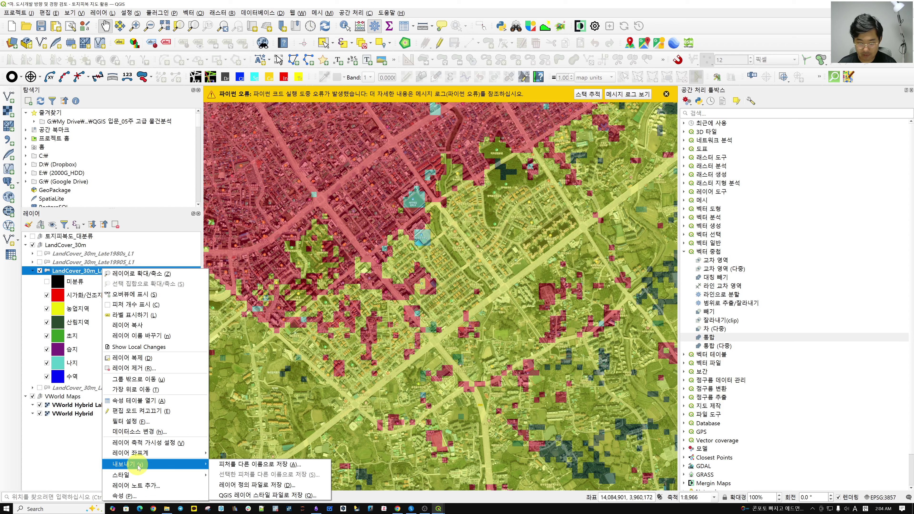
{"action": "mouse_move", "coordinate": [122, 475]}
{"action": "mouse_move", "coordinate": [238, 466]}
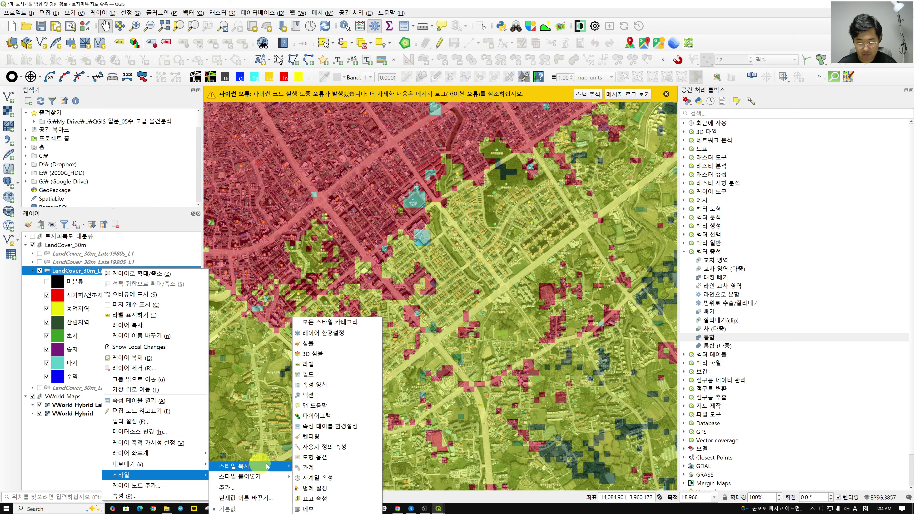
{"action": "left_click", "coordinate": [345, 322]}
{"action": "right_click", "coordinate": [76, 388]}
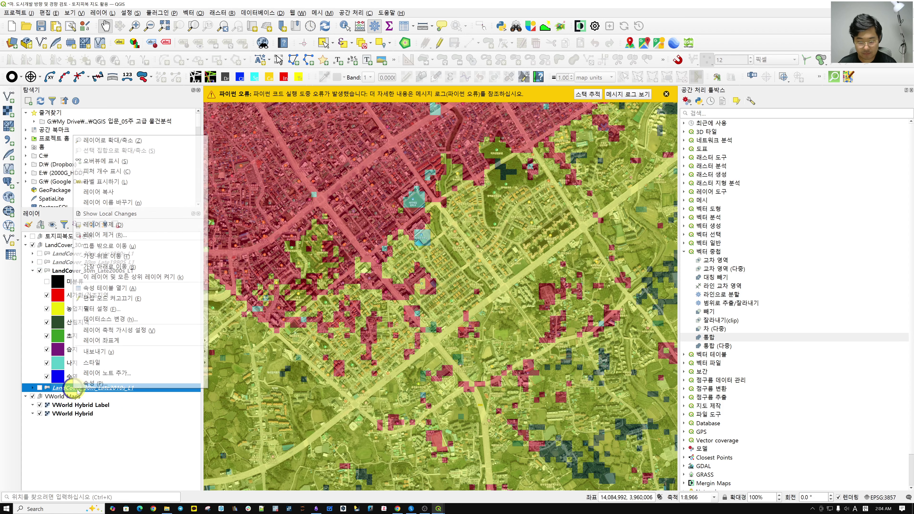
{"action": "mouse_move", "coordinate": [137, 362]}
{"action": "mouse_move", "coordinate": [237, 373]}
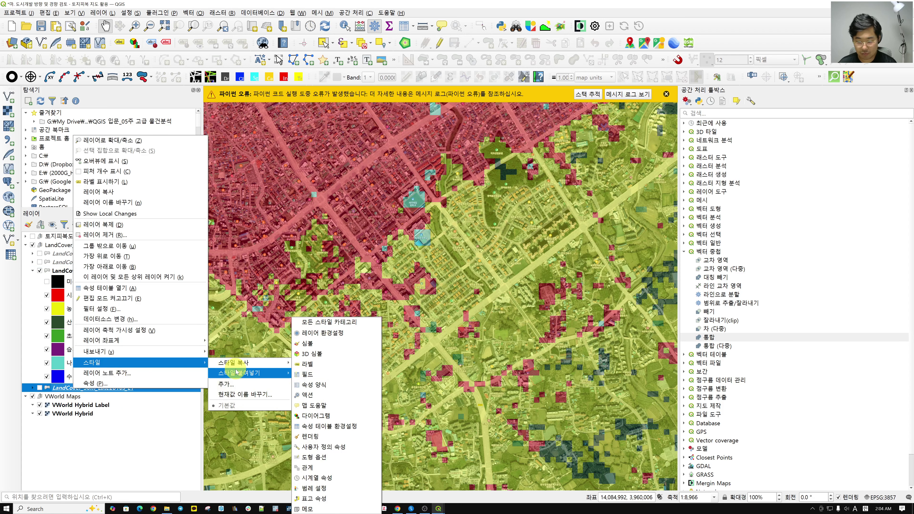
{"action": "left_click", "coordinate": [354, 322]}
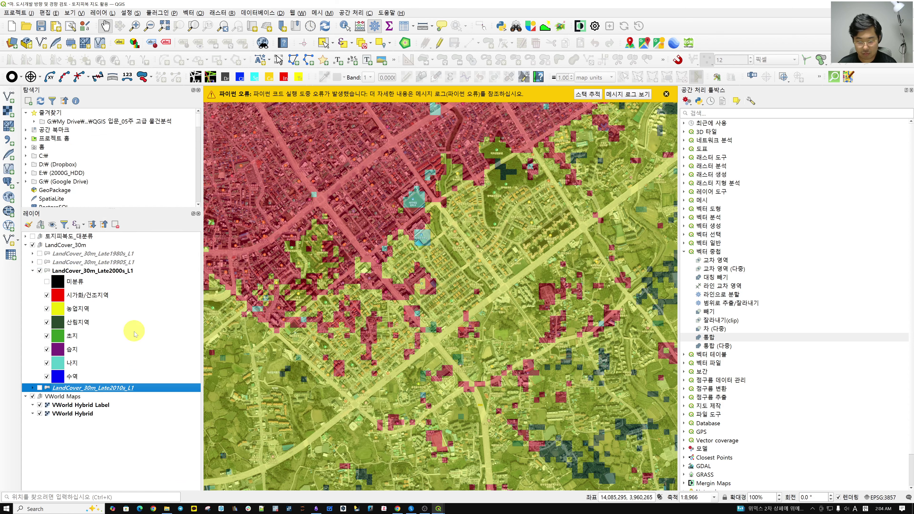
Collapse and hide LandCover_30m_Late2000s_L1, and display LandCover_30m_Late2010s_L1 instead.
{"action": "left_click", "coordinate": [33, 271]}
{"action": "left_click", "coordinate": [39, 271]}
{"action": "left_click", "coordinate": [39, 279]}
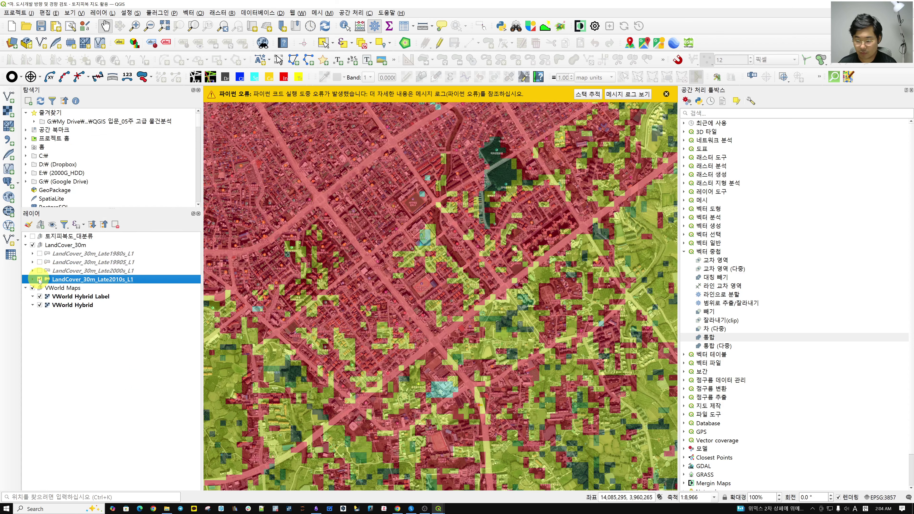
Examine the Late2010s built-up areas over the imagery, from the southern settlement to the city and airport.
{"action": "scroll", "coordinate": [468, 403], "scroll_direction": "down", "scroll_amount": 1}
{"action": "left_click_drag", "start_coordinate": [471, 413], "coordinate": [470, 306]}
{"action": "scroll", "coordinate": [467, 326], "scroll_direction": "up", "scroll_amount": 1}
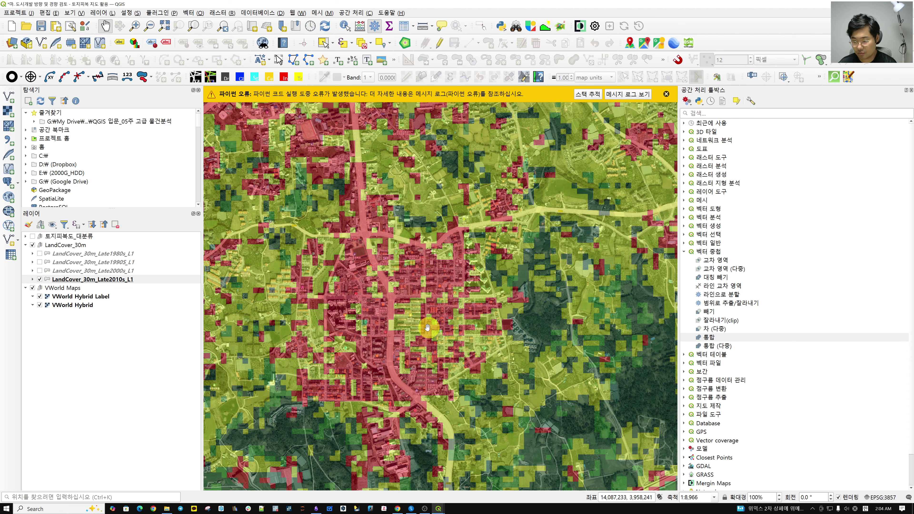
{"action": "scroll", "coordinate": [502, 324], "scroll_direction": "down", "scroll_amount": 1}
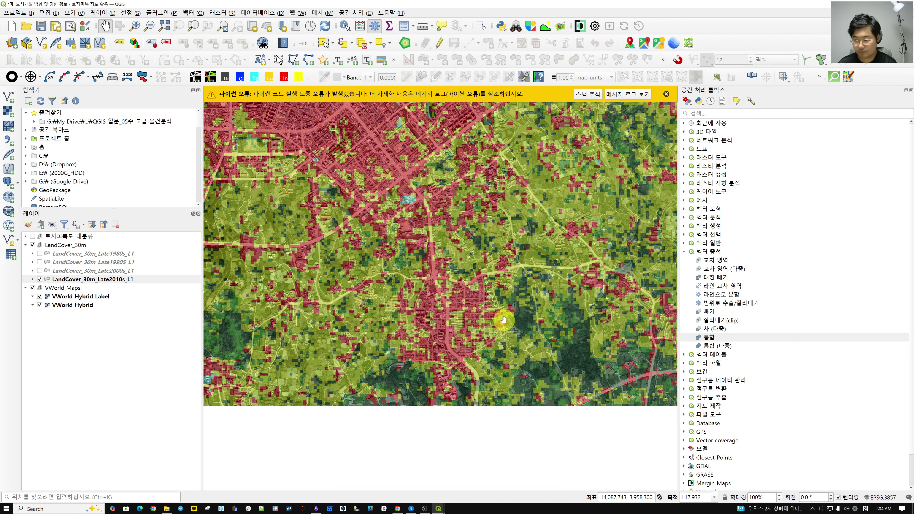
{"action": "left_click_drag", "start_coordinate": [370, 282], "coordinate": [468, 382]}
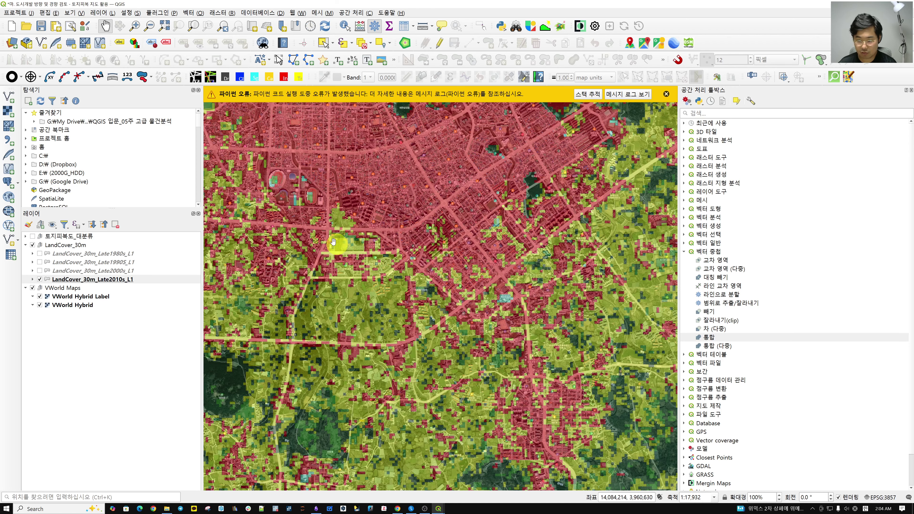
{"action": "left_click_drag", "start_coordinate": [292, 269], "coordinate": [468, 428]}
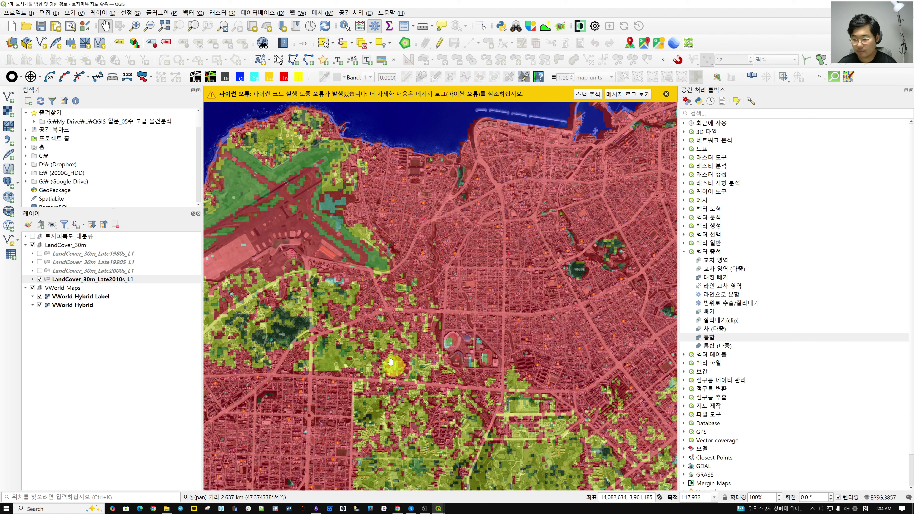
Switch the display back to LandCover_30m_Late2000s_L1 and inspect the built-up district south of the airport.
{"action": "left_click", "coordinate": [40, 271]}
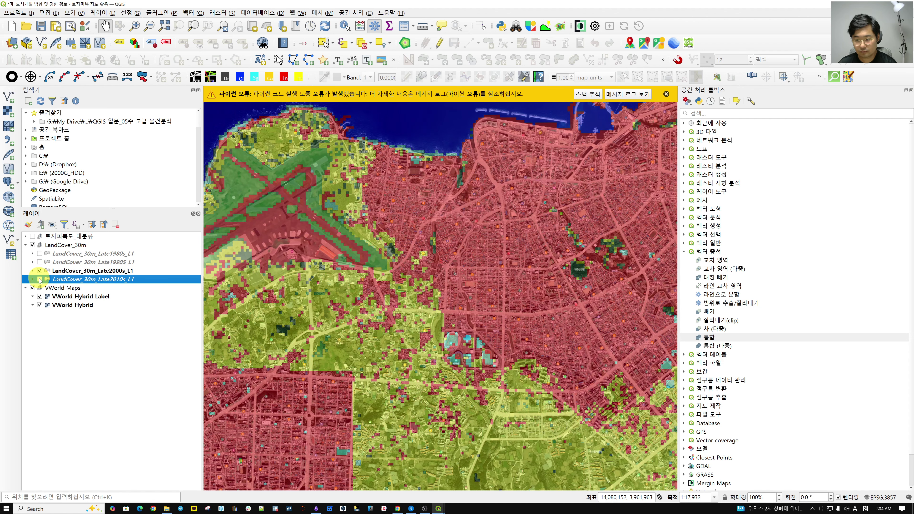
{"action": "left_click", "coordinate": [40, 280]}
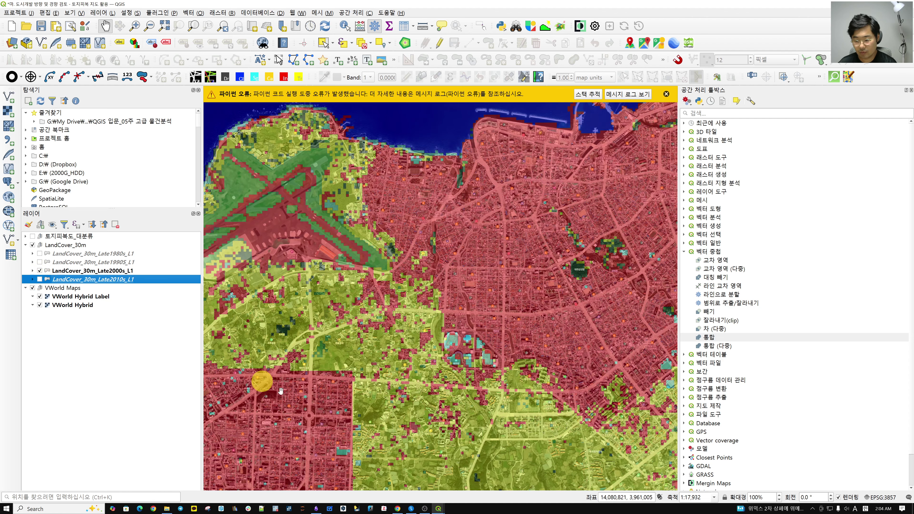
{"action": "left_click_drag", "start_coordinate": [332, 438], "coordinate": [461, 320]}
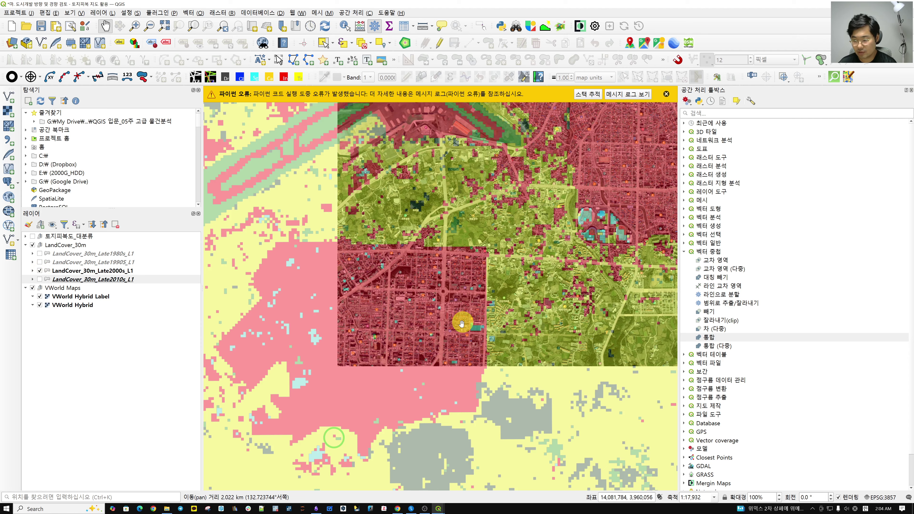
{"action": "left_click_drag", "start_coordinate": [387, 361], "coordinate": [512, 301]}
{"action": "scroll", "coordinate": [400, 341], "scroll_direction": "up", "scroll_amount": 1}
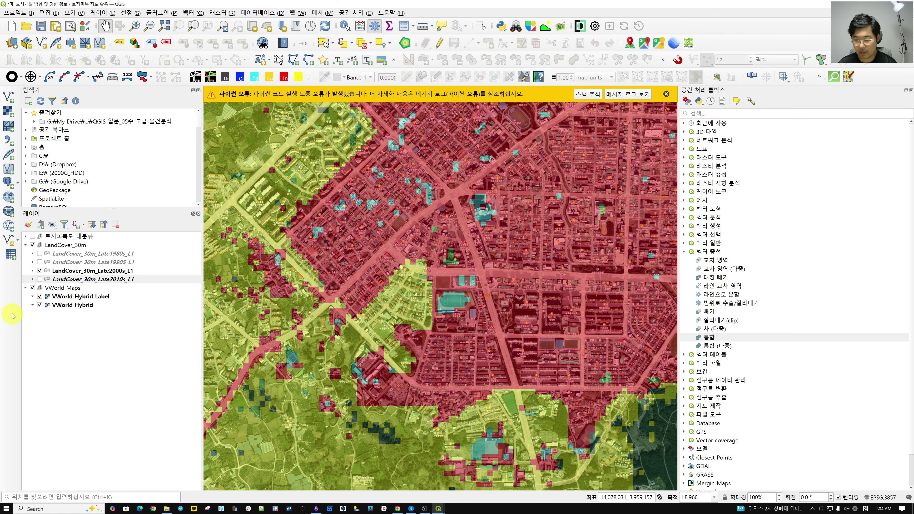
Compare the district's Late2000s and Late2010s land cover by toggling both layers, leaving only Late2000s displayed.
{"action": "left_click", "coordinate": [40, 279]}
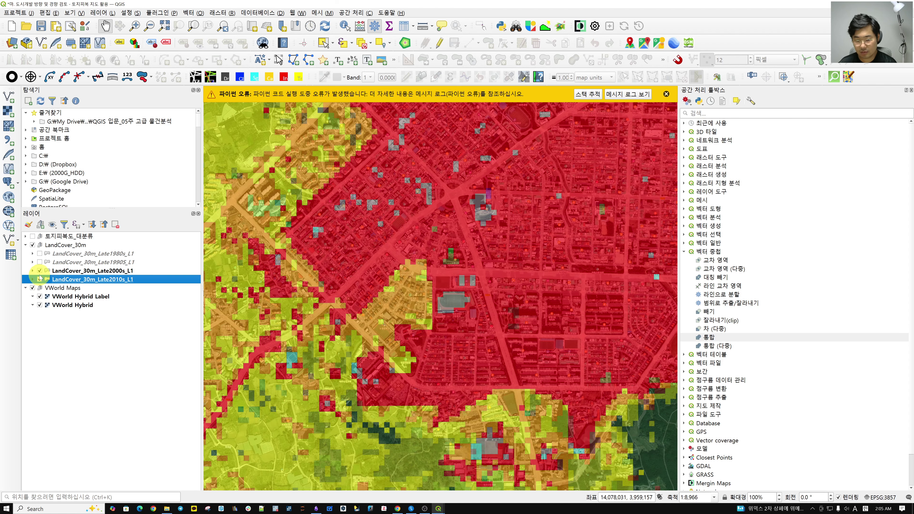
{"action": "left_click", "coordinate": [40, 270]}
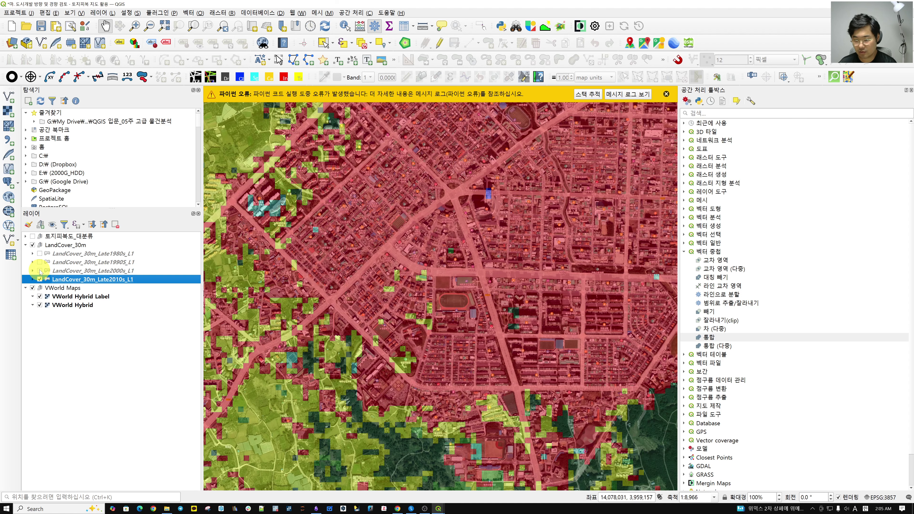
{"action": "left_click", "coordinate": [40, 270]}
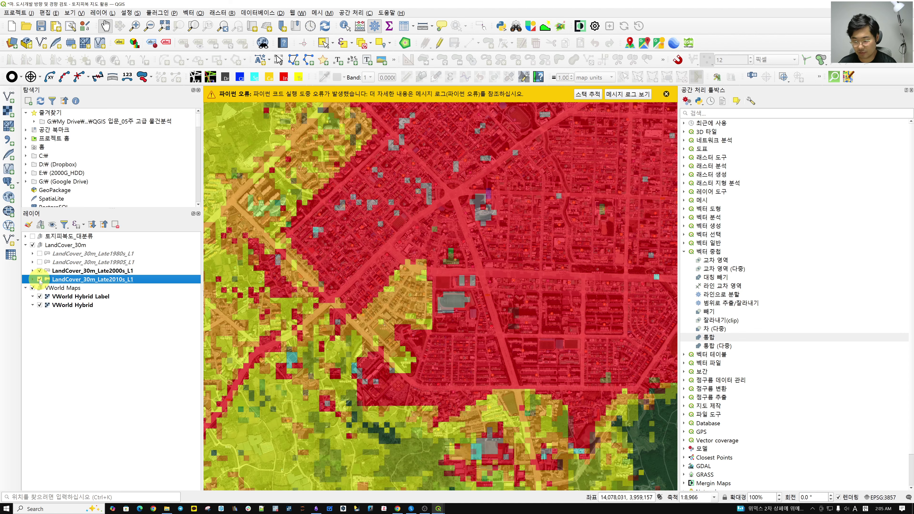
{"action": "left_click", "coordinate": [40, 279]}
Examine the Late2000s land cover across the wider coastal region and in the built-up area east of the harbour.
{"action": "scroll", "coordinate": [388, 327], "scroll_direction": "down", "scroll_amount": 2}
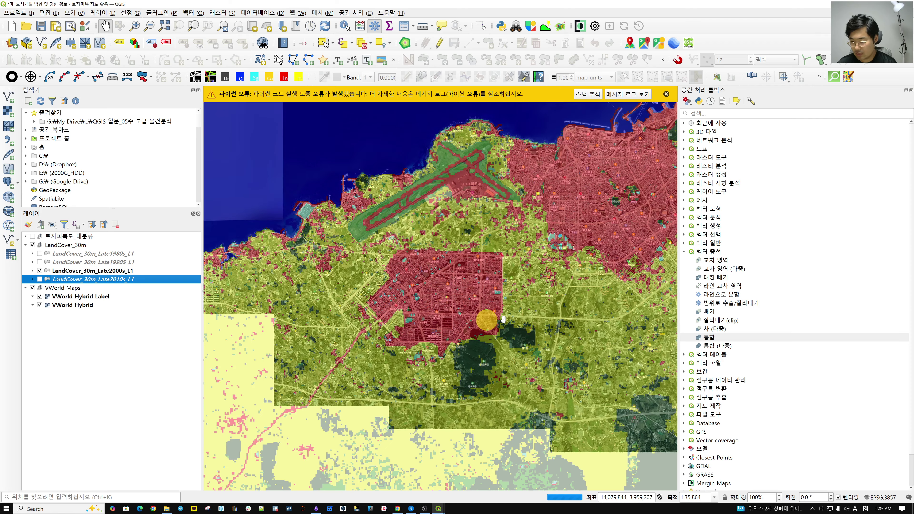
{"action": "scroll", "coordinate": [547, 302], "scroll_direction": "up", "scroll_amount": 2}
{"action": "left_click_drag", "start_coordinate": [546, 302], "coordinate": [235, 343]}
{"action": "scroll", "coordinate": [235, 343], "scroll_direction": "down", "scroll_amount": 3}
{"action": "left_click_drag", "start_coordinate": [295, 320], "coordinate": [299, 322]}
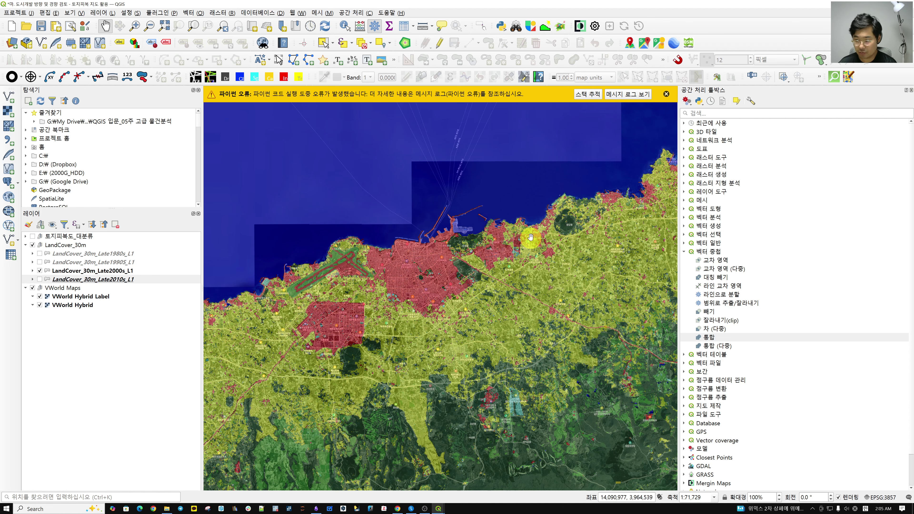
{"action": "scroll", "coordinate": [551, 236], "scroll_direction": "up", "scroll_amount": 2}
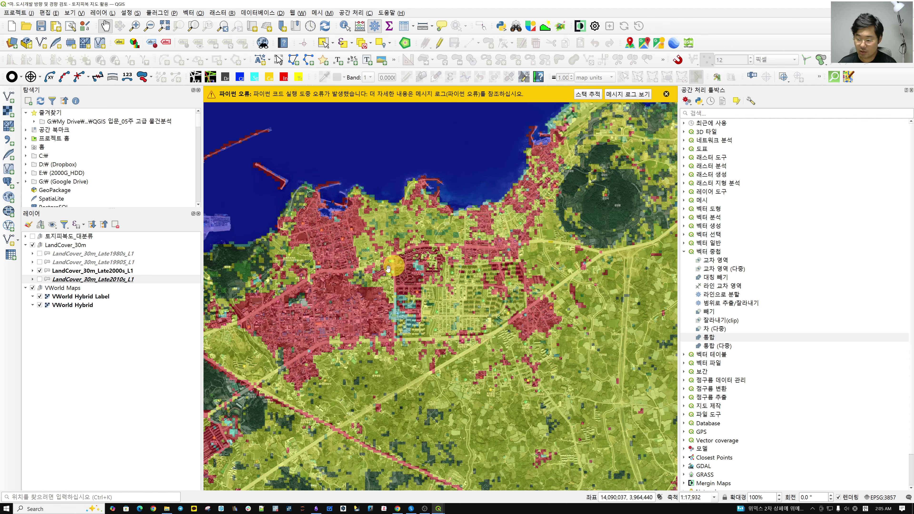
Compare the Late2000s and Late2010s land cover in the coastal built-up area east of the harbour, leaving only LandCover_30m_Late2000s_L1 displayed.
{"action": "left_click", "coordinate": [40, 280]}
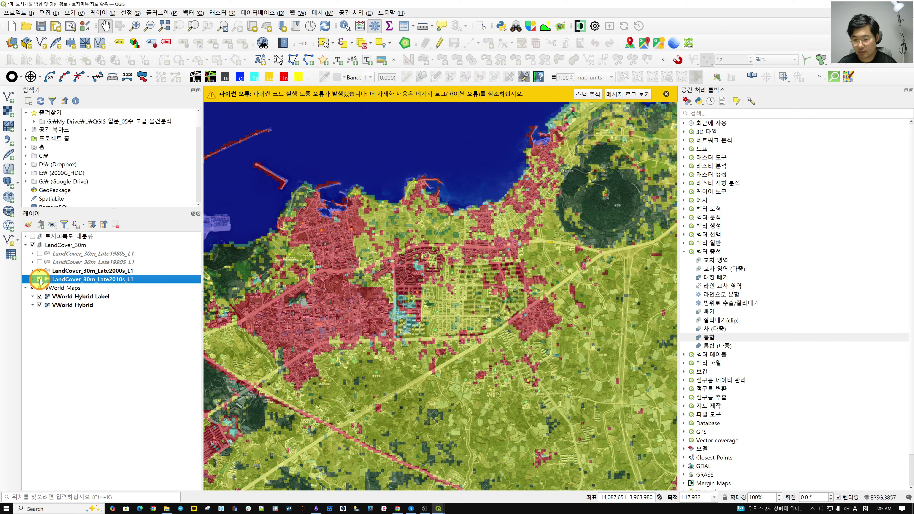
{"action": "left_click", "coordinate": [40, 270]}
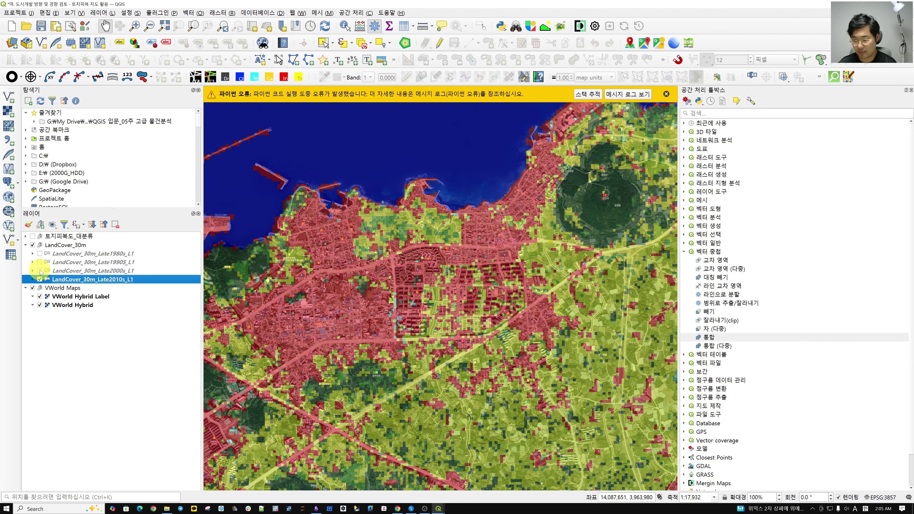
{"action": "left_click", "coordinate": [39, 271]}
{"action": "left_click", "coordinate": [40, 280]}
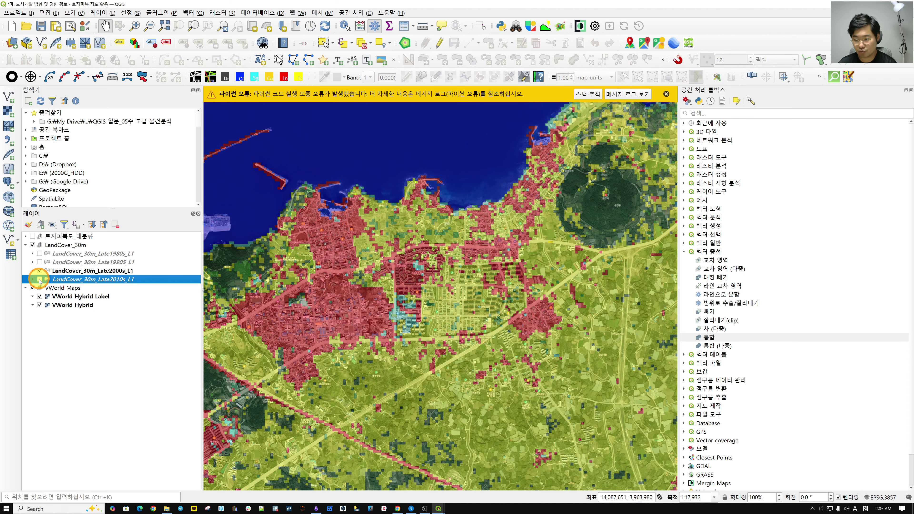
Inspect the Late2000s land cover up close in the eastern coastal neighbourhood and across the wider city and airport region.
{"action": "scroll", "coordinate": [475, 233], "scroll_direction": "up", "scroll_amount": 2}
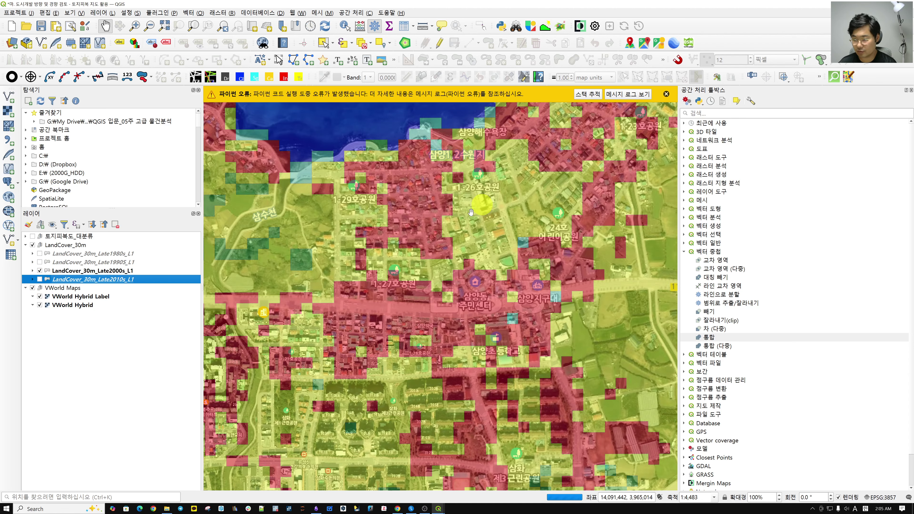
{"action": "scroll", "coordinate": [412, 275], "scroll_direction": "down", "scroll_amount": 2}
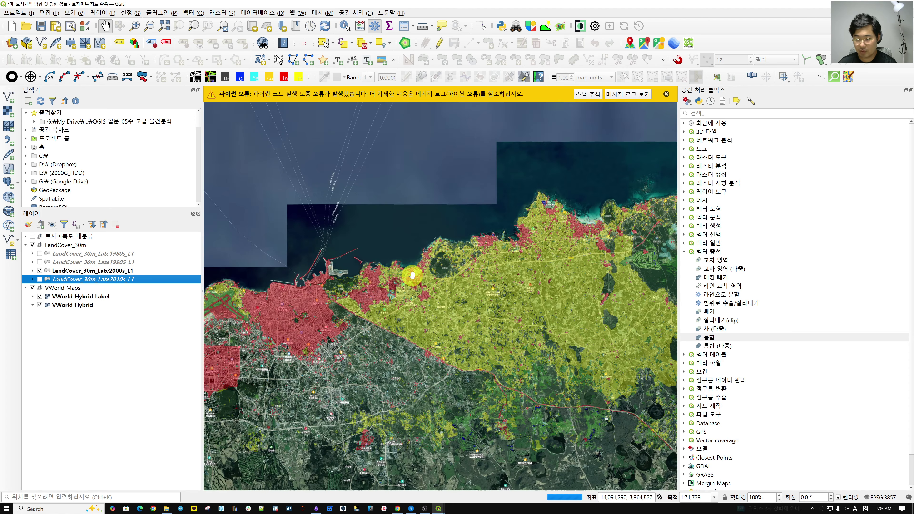
{"action": "left_click_drag", "start_coordinate": [299, 373], "coordinate": [465, 358]}
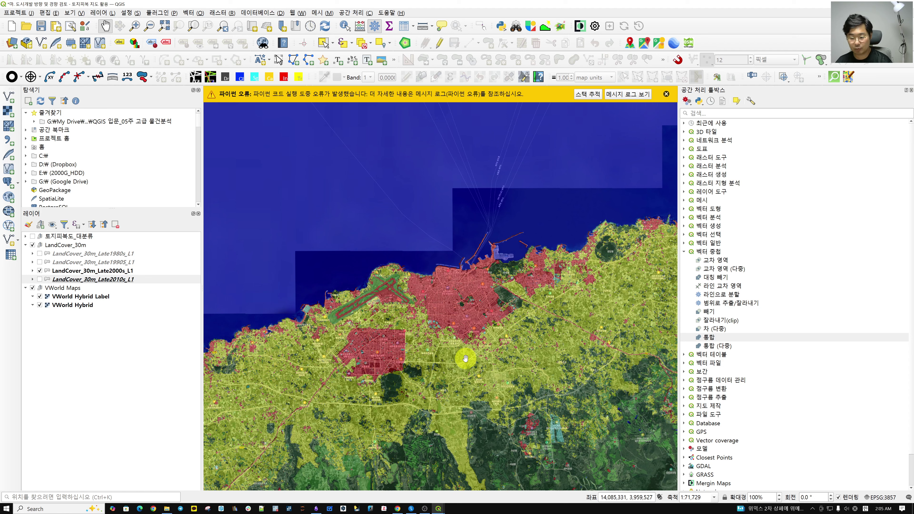